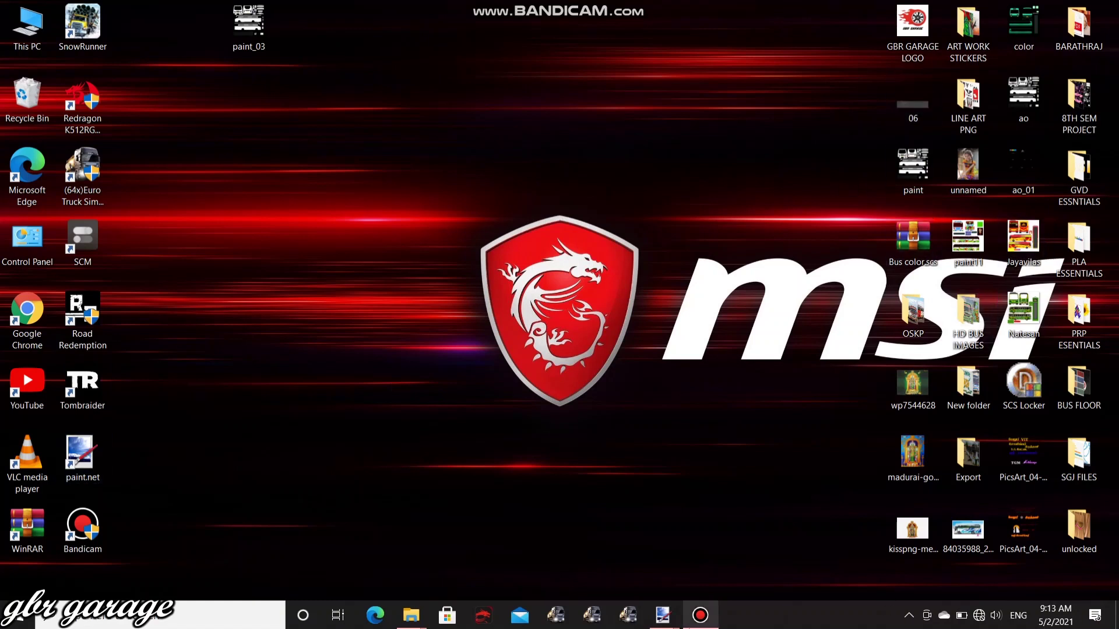
Switch to paint.net with the blank white bus template paint.dds in view.
left_click(663, 615)
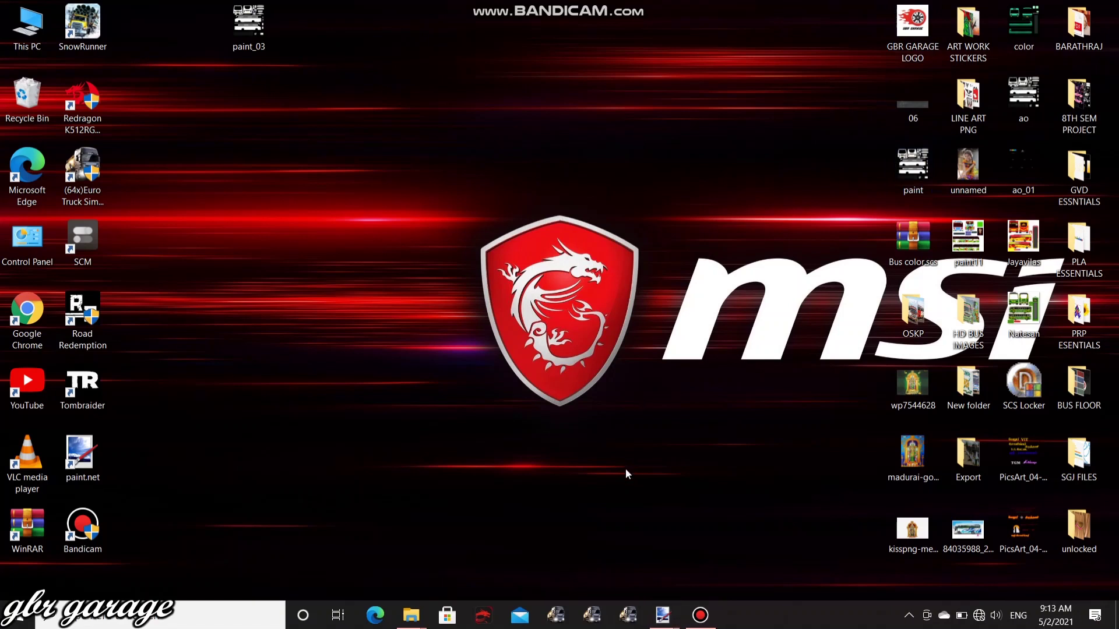
mouse_move(663, 617)
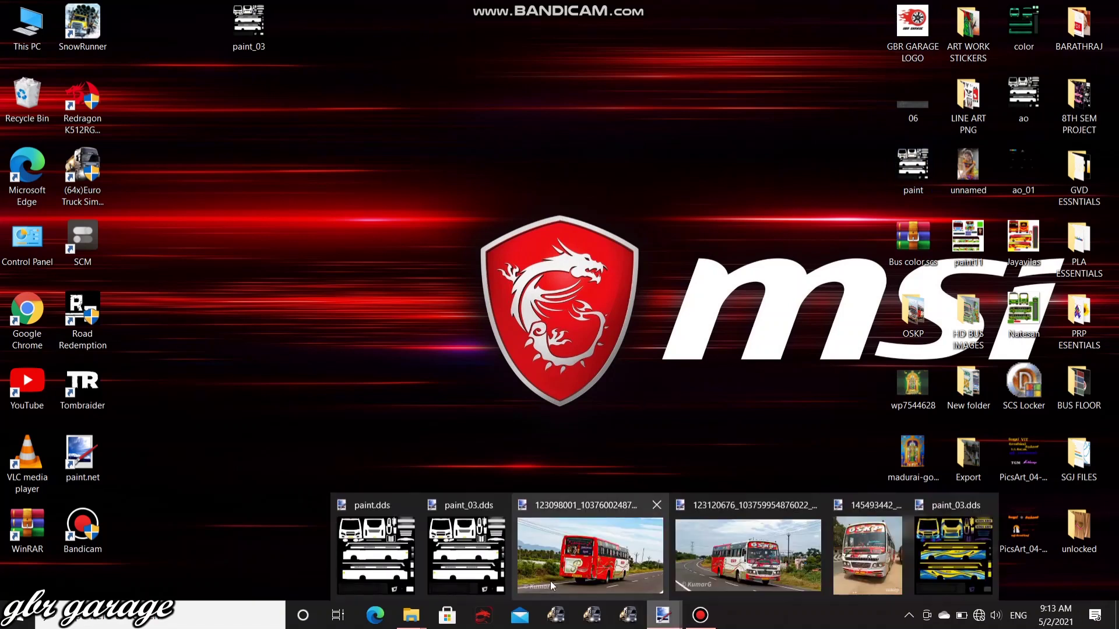
left_click(379, 551)
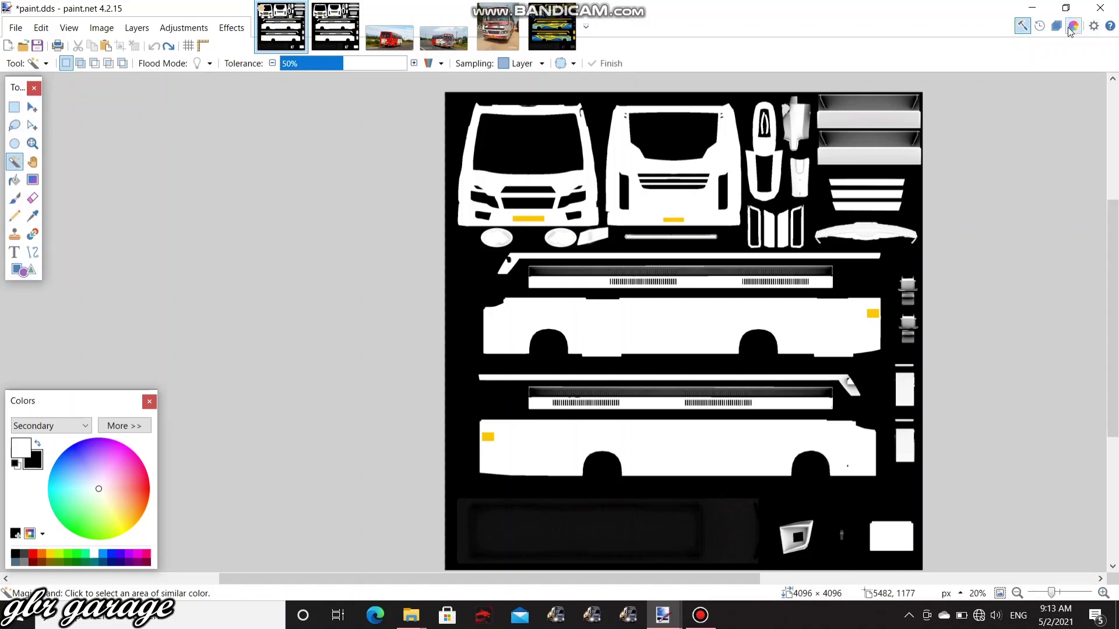
Examine the Tools, History, Layers and Colors windows by hiding and showing each one.
left_click(1027, 31)
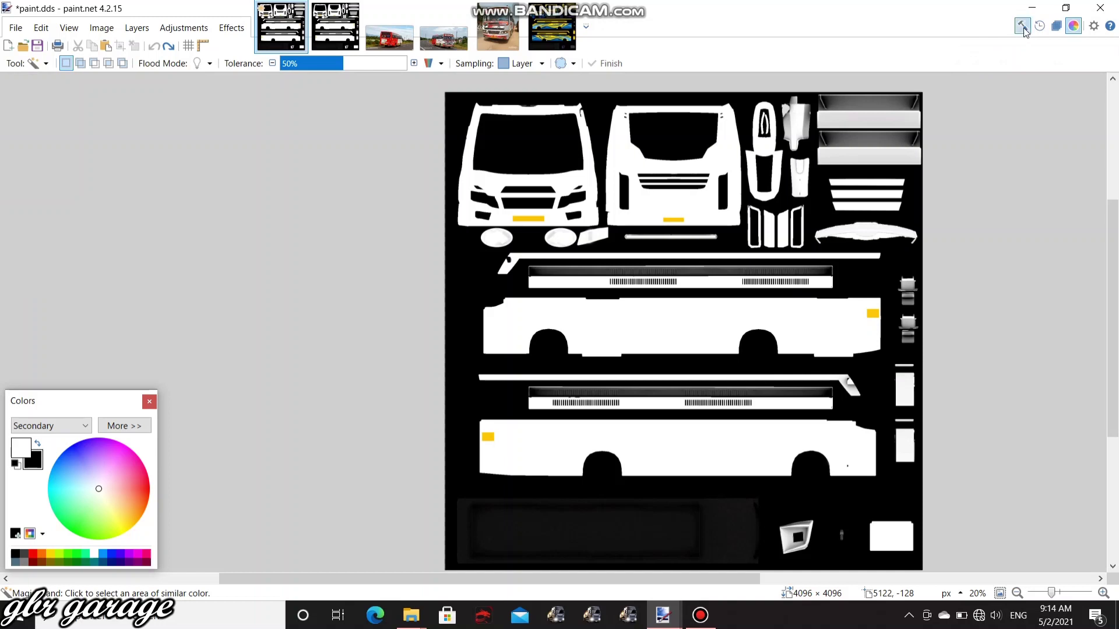
left_click(1024, 29)
left_click(1023, 29)
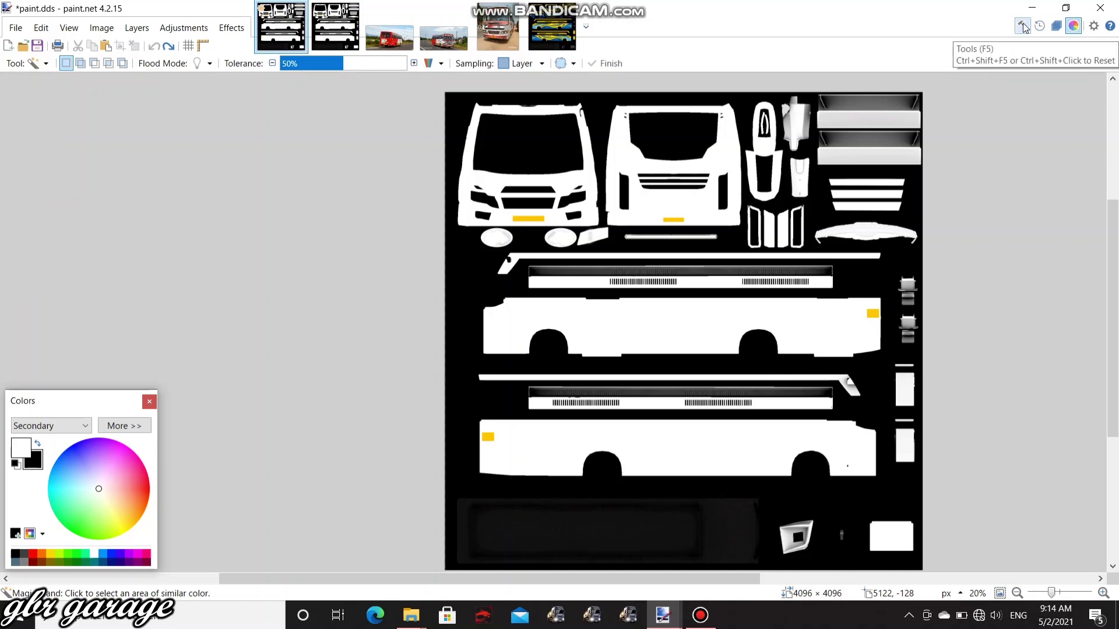
left_click(1024, 27)
left_click(1041, 28)
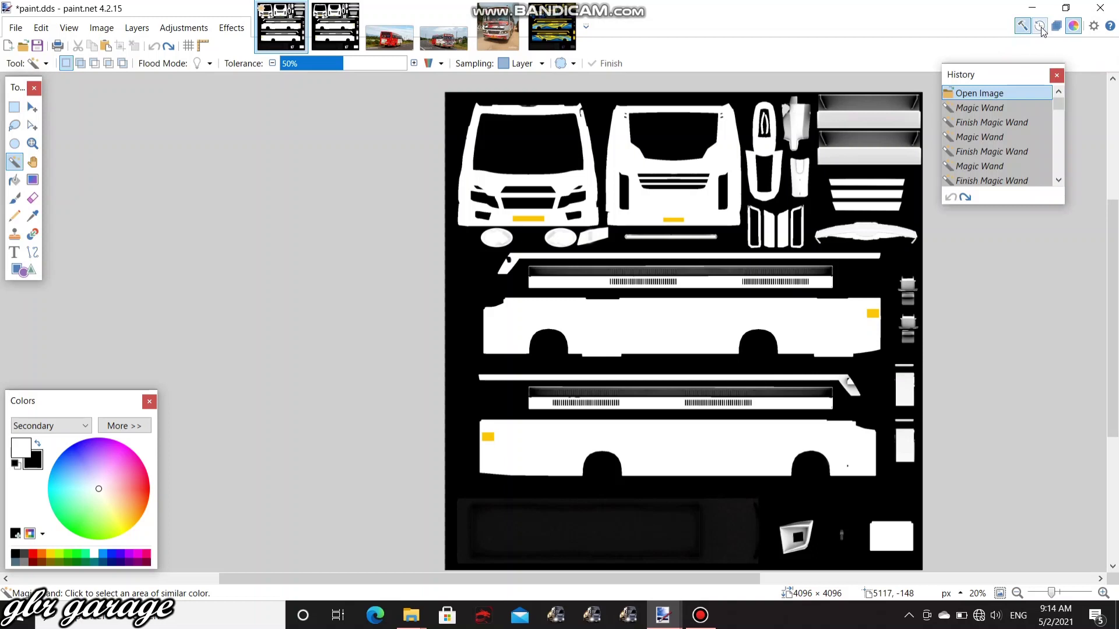
left_click(1040, 27)
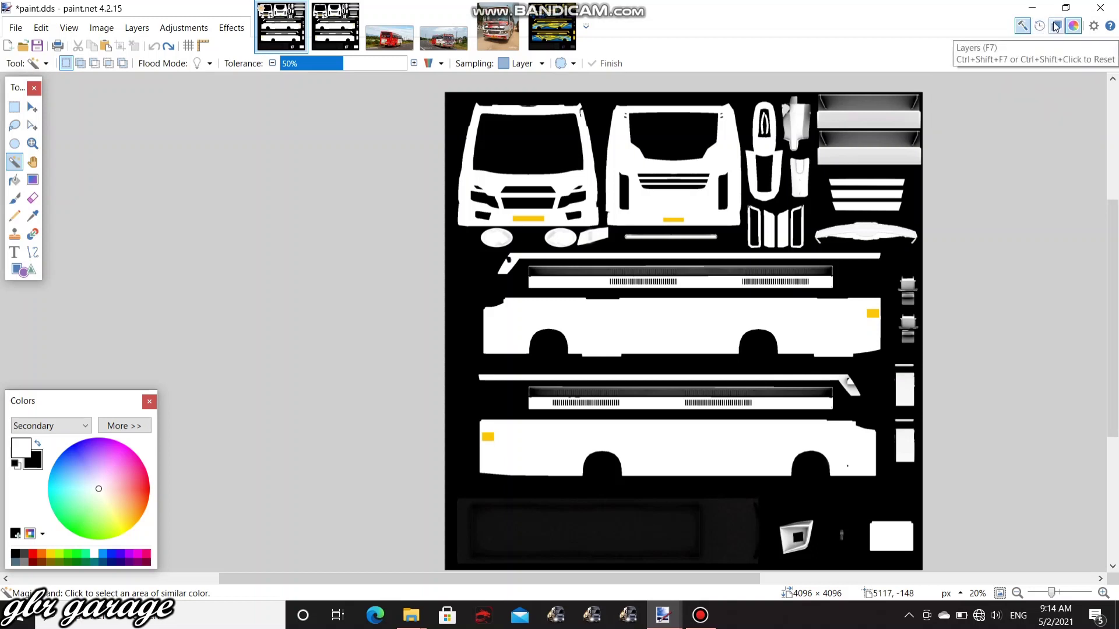
left_click(1056, 26)
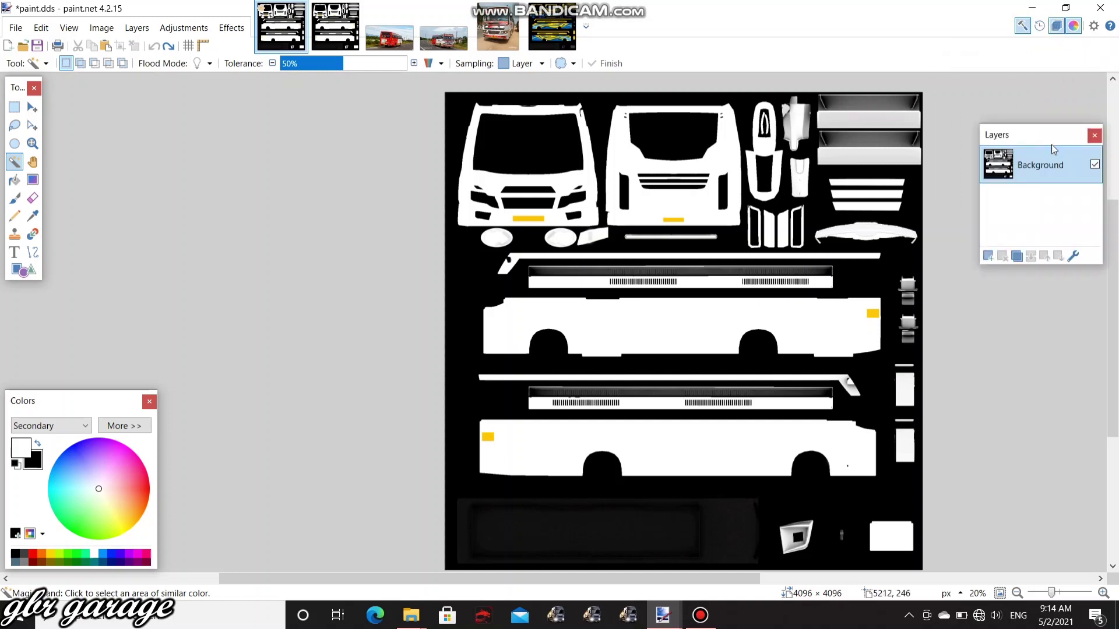
left_click(1054, 28)
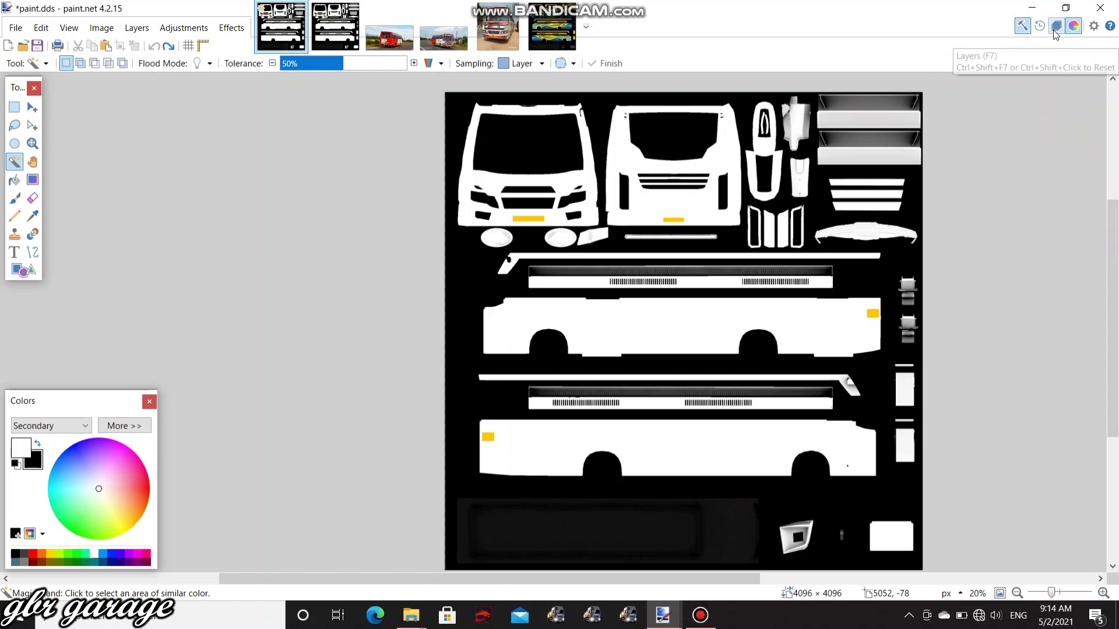
left_click(1073, 26)
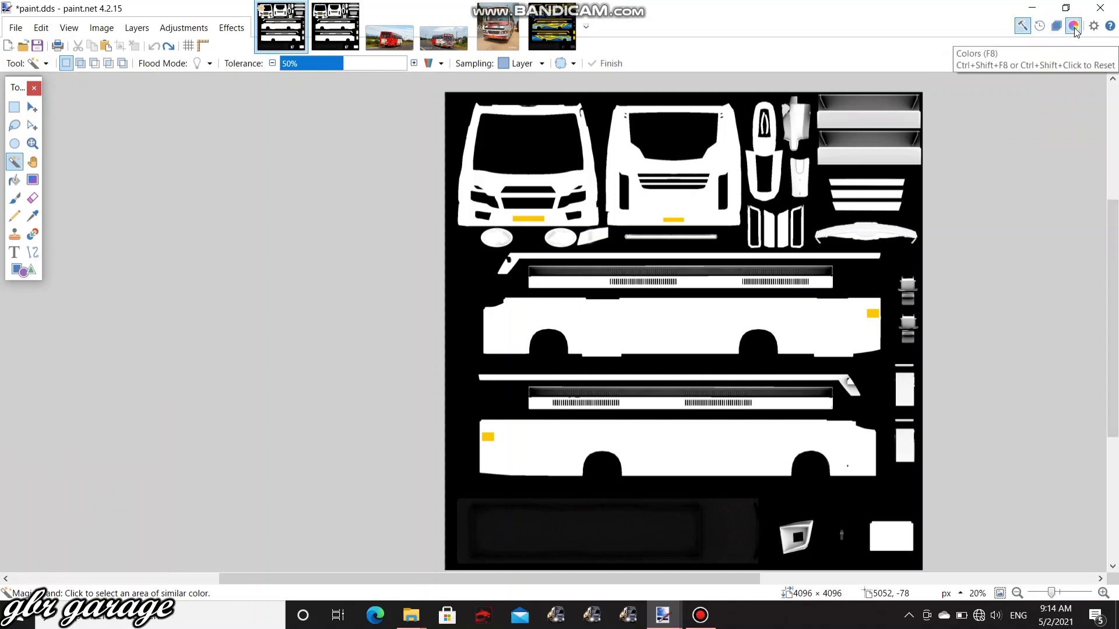
left_click(1074, 26)
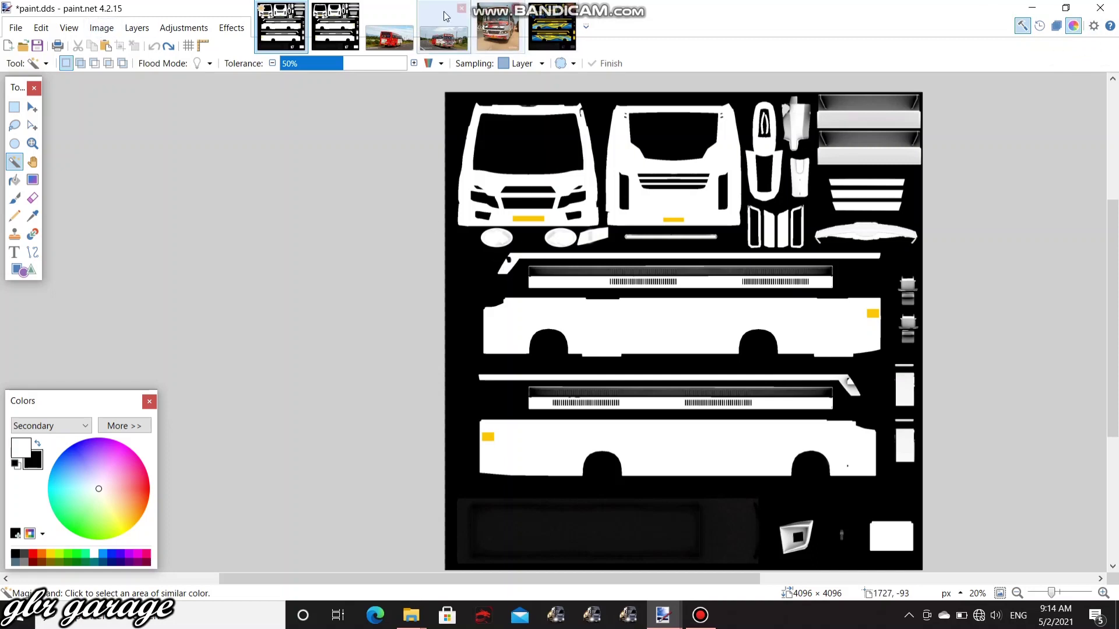
Resize the yellow and blue paint_03.dds bus texture to 4096 × 4096 pixels.
left_click(543, 36)
left_click(993, 428)
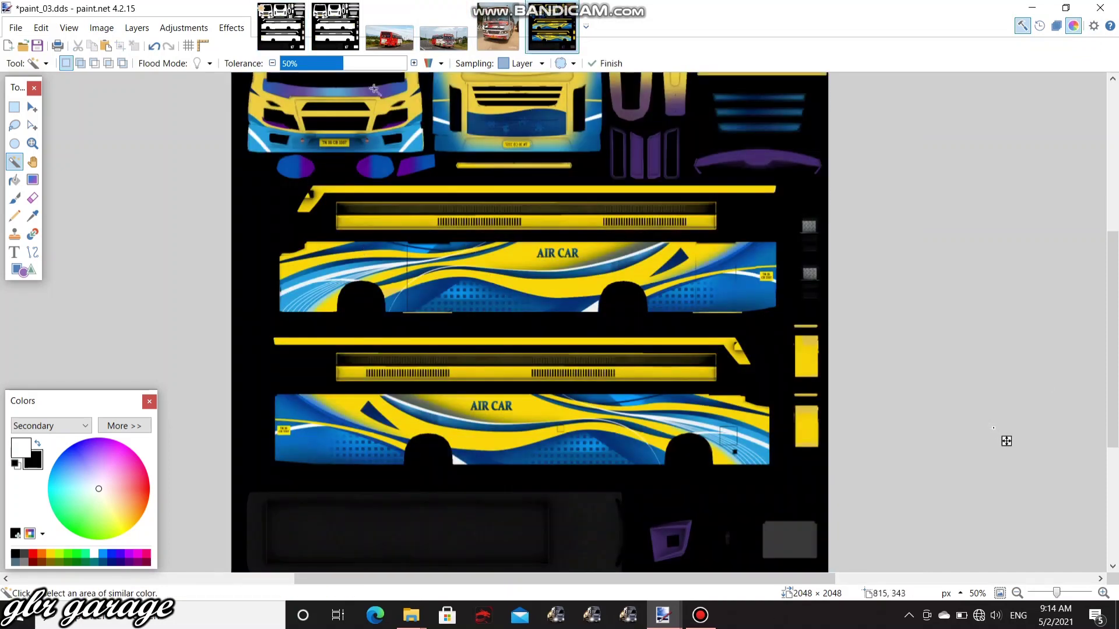
left_click(104, 29)
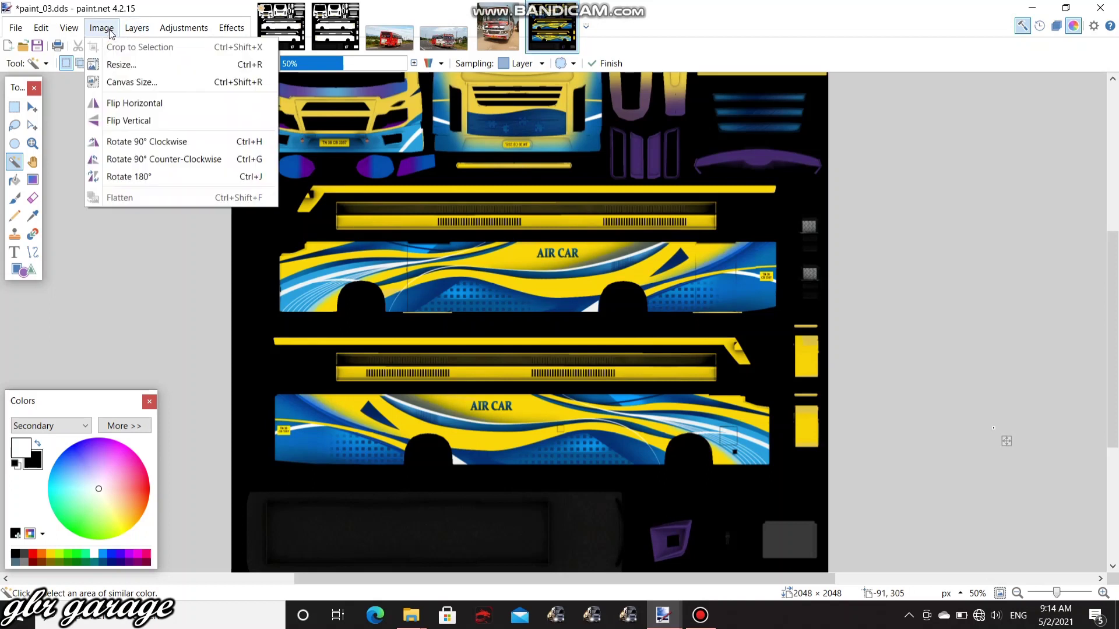
left_click(109, 65)
type("4096")
key("Return")
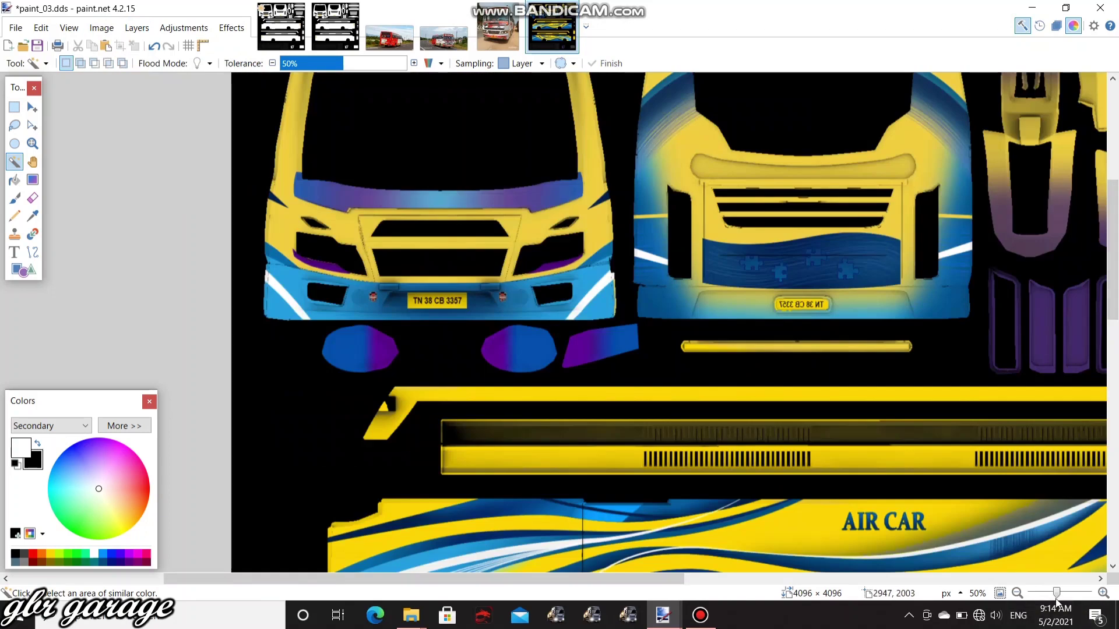
left_click_drag(1057, 594, 1049, 595)
left_click(101, 28)
left_click(101, 28)
left_click(69, 28)
mouse_move(111, 32)
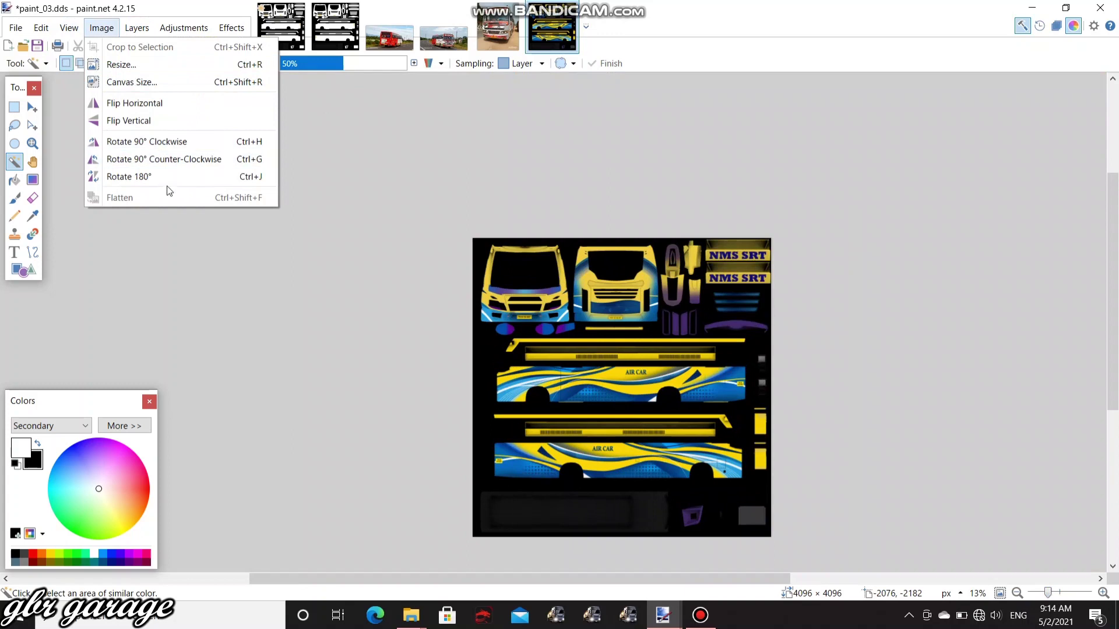
left_click(101, 28)
left_click(137, 28)
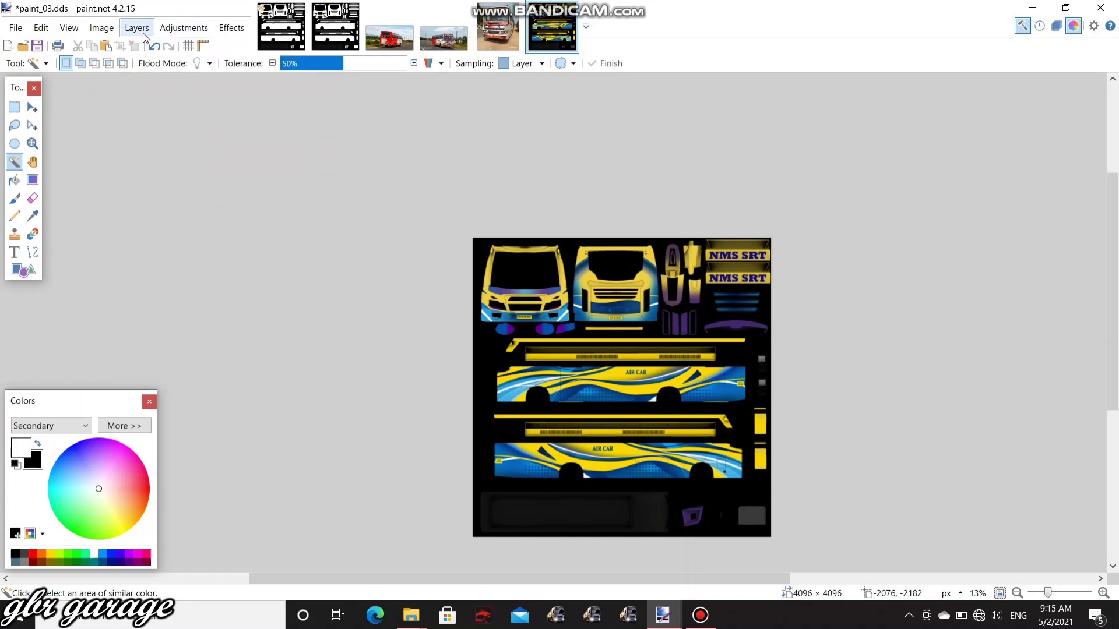
mouse_move(171, 29)
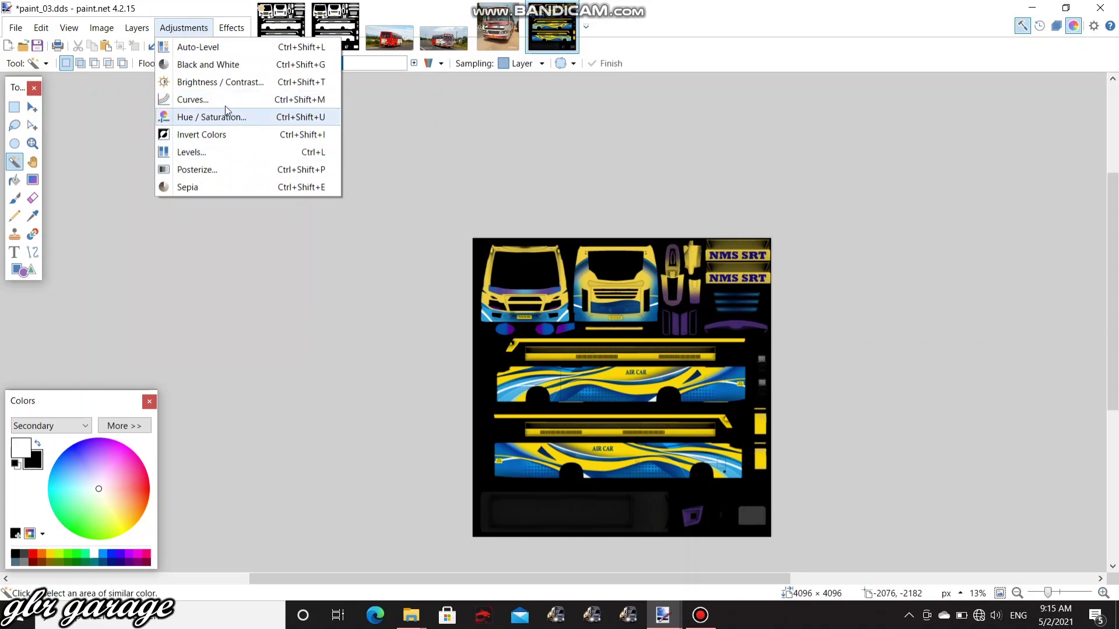
mouse_move(244, 33)
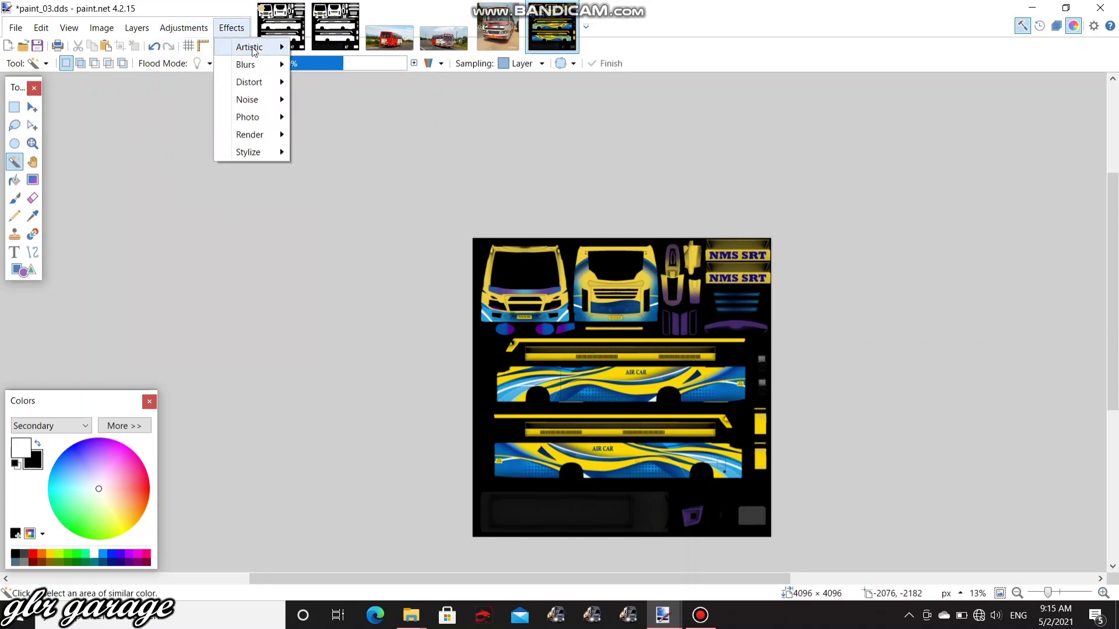
mouse_move(268, 104)
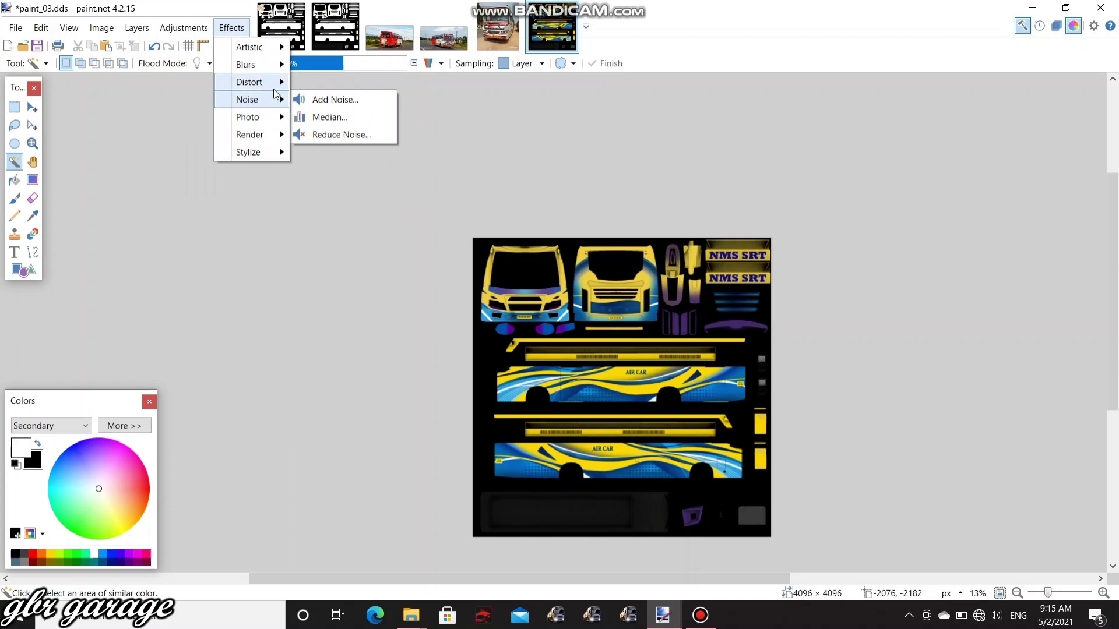
mouse_move(276, 65)
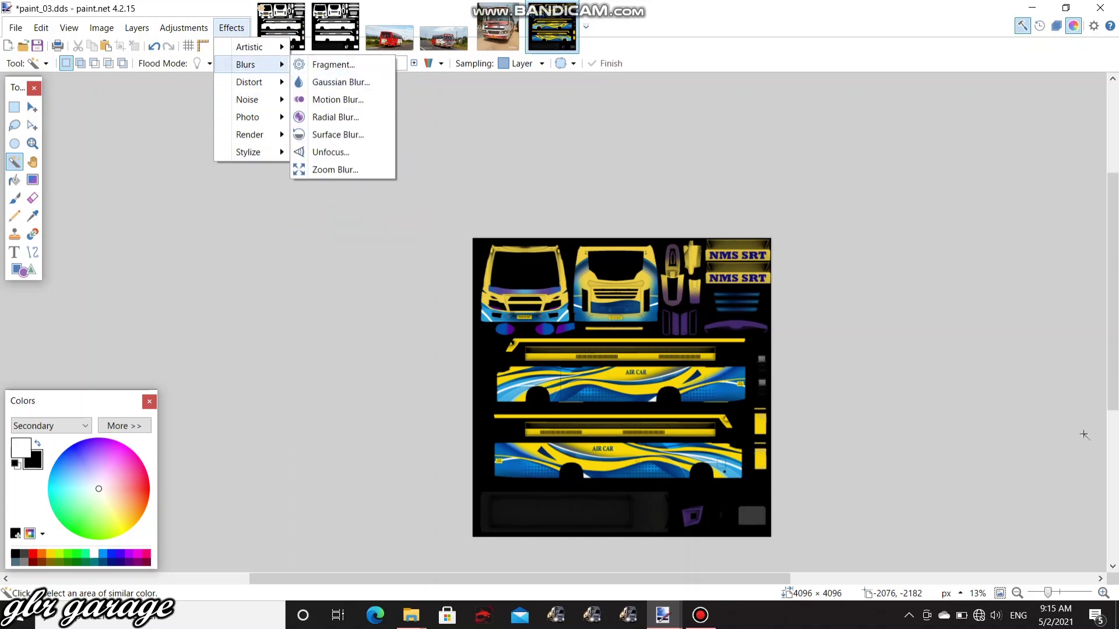
Review the coloured bus texture, the two blank bus templates and the red bus reference photo.
left_click(1053, 593)
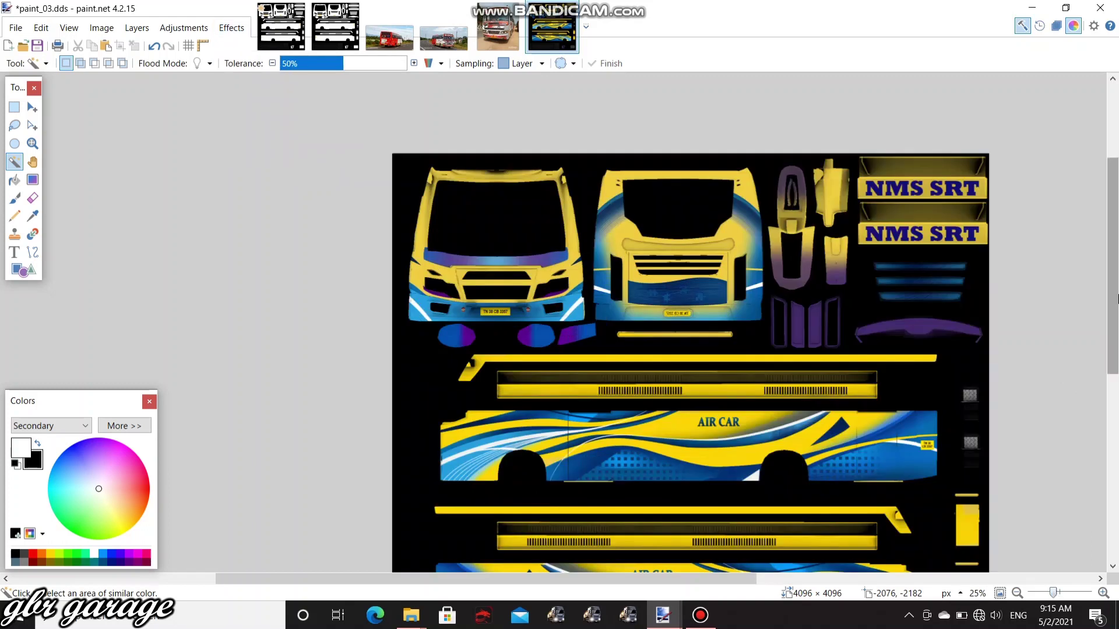
scroll(1112, 265, "down", 2)
left_click(281, 26)
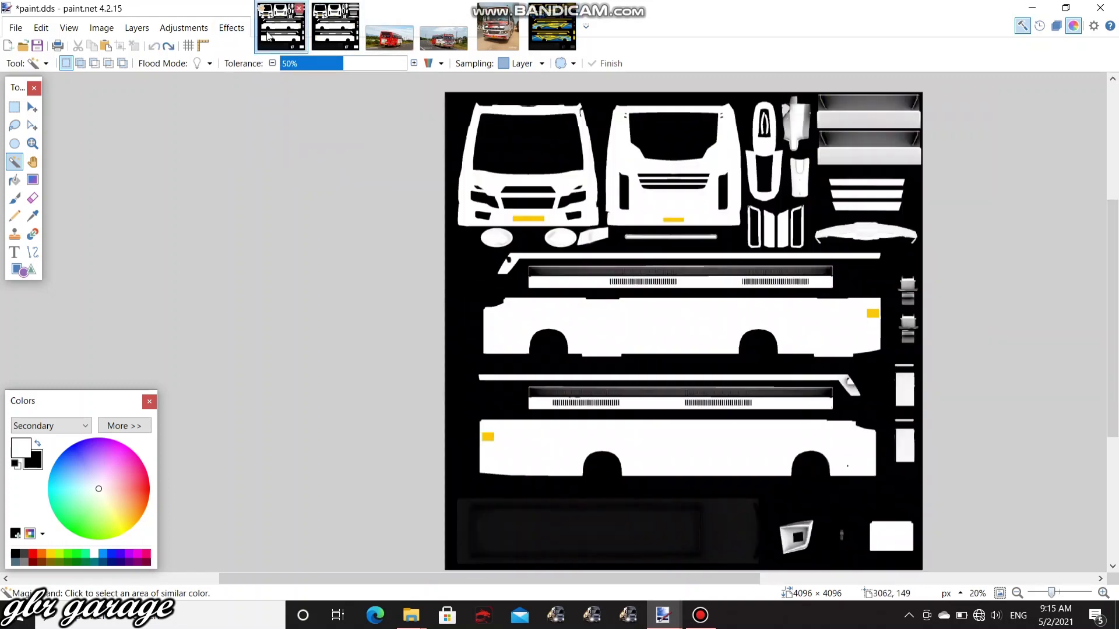
left_click(335, 26)
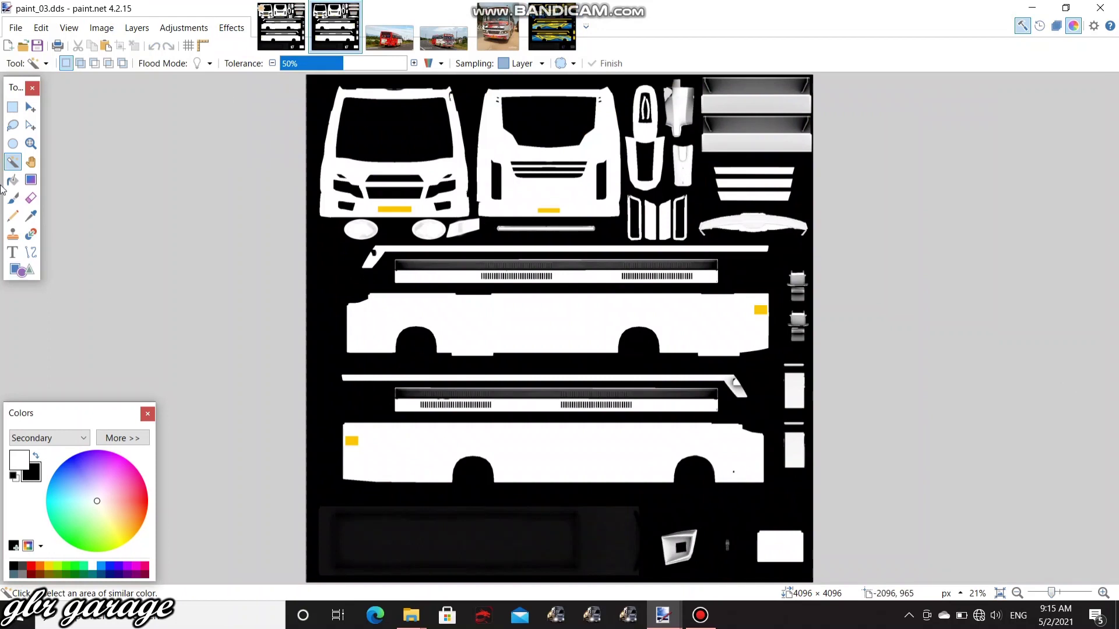
left_click(411, 35)
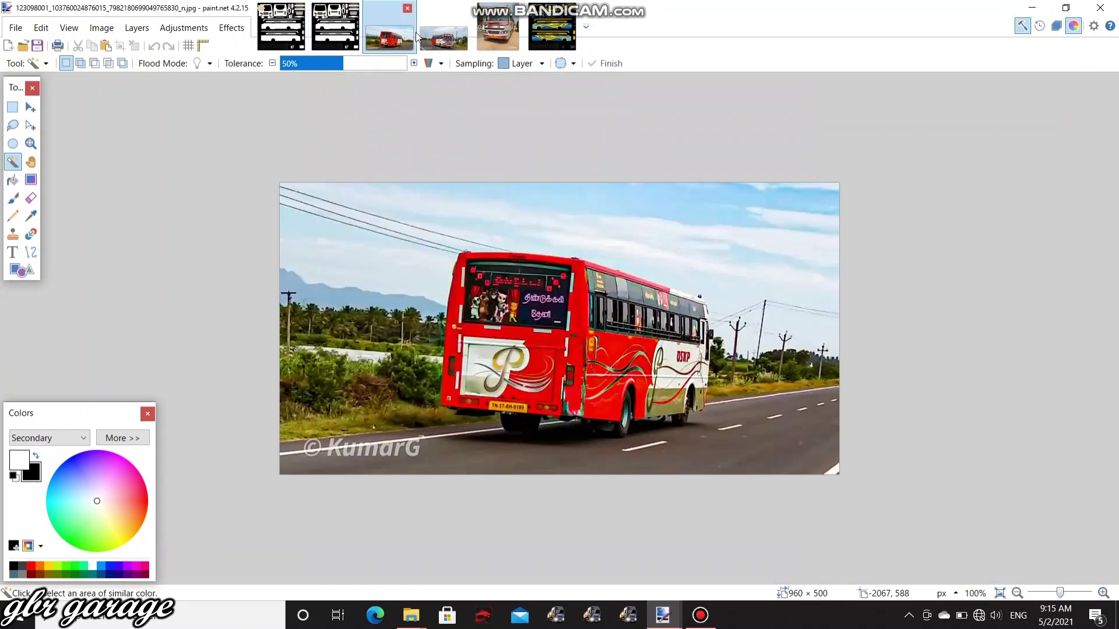
left_click(361, 39)
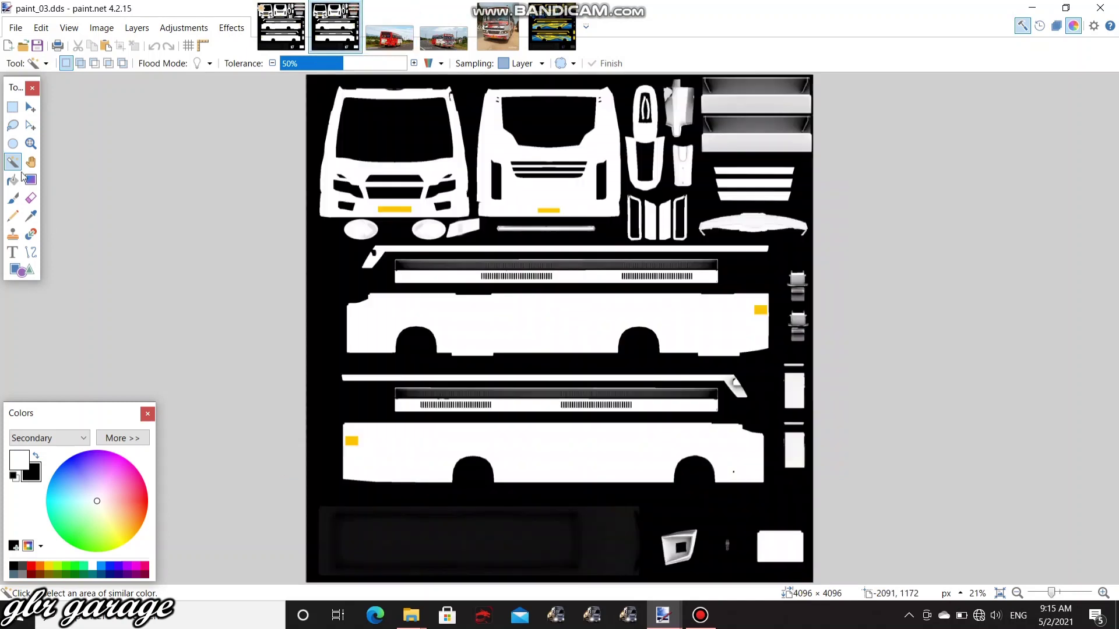
Select the bus's front and rear panels in the yellow and blue texture with a rectangle of about 2545 × 1333 pixels.
left_click(80, 185)
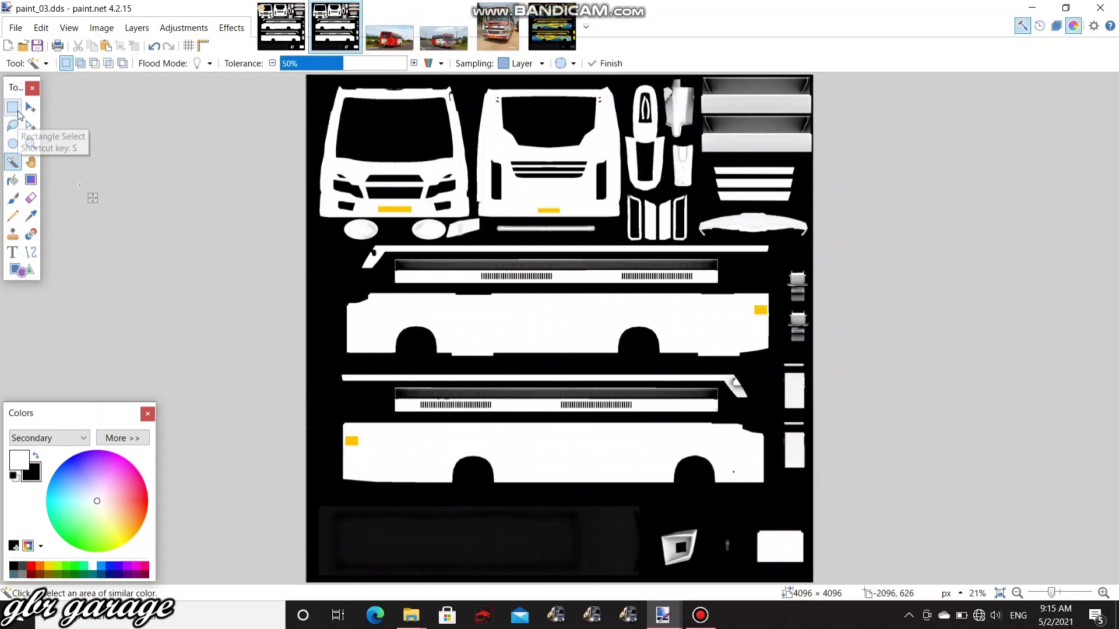
left_click(17, 111)
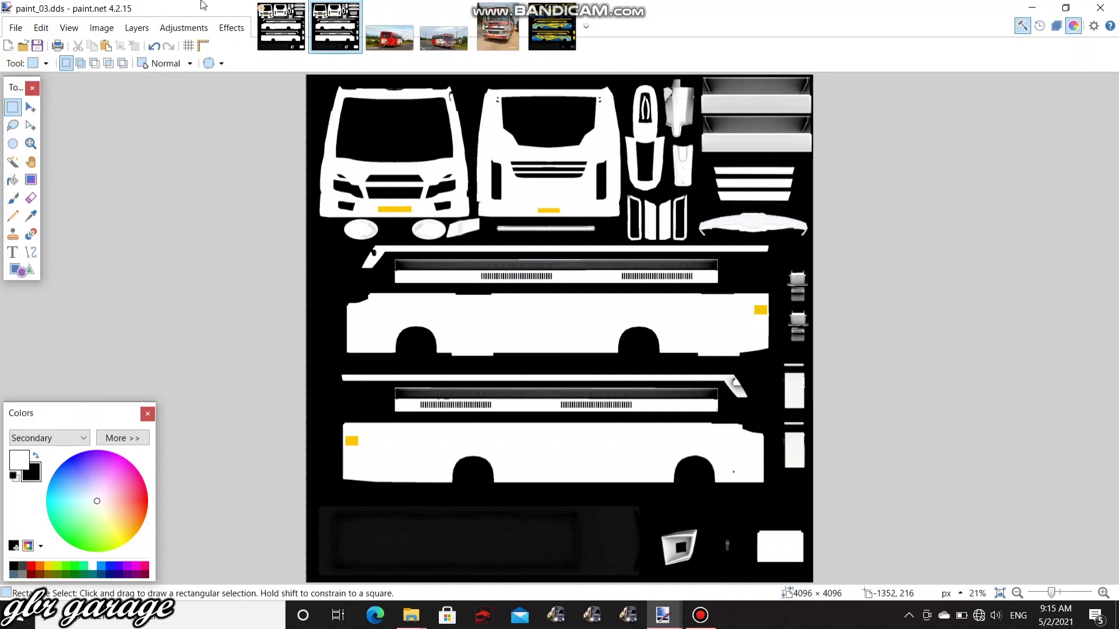
left_click(554, 27)
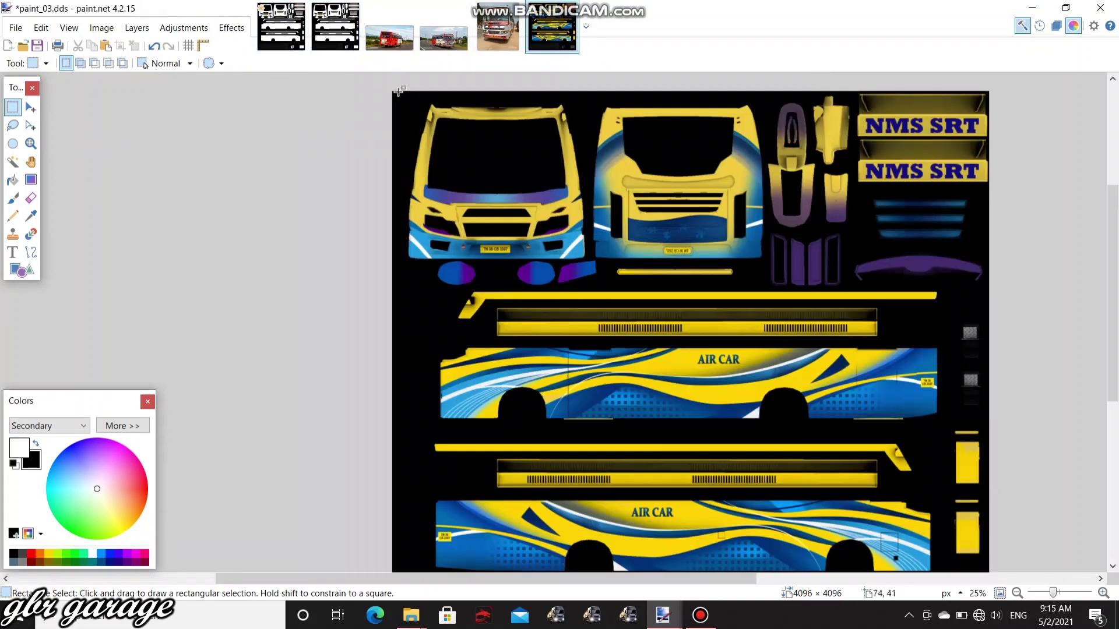
left_click_drag(399, 93, 599, 286)
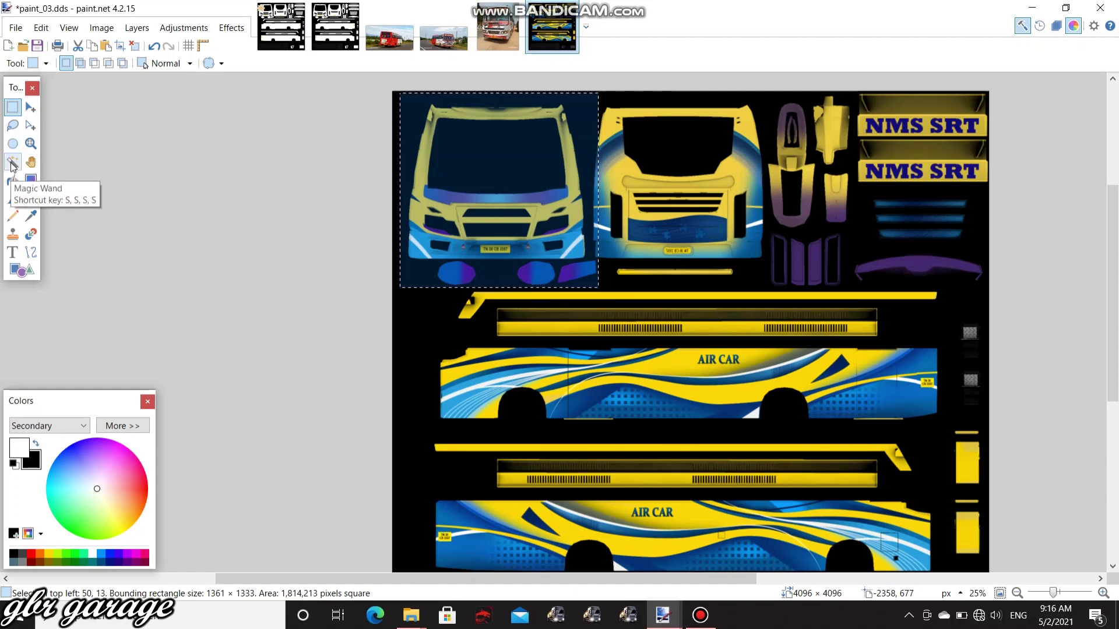
left_click(30, 129)
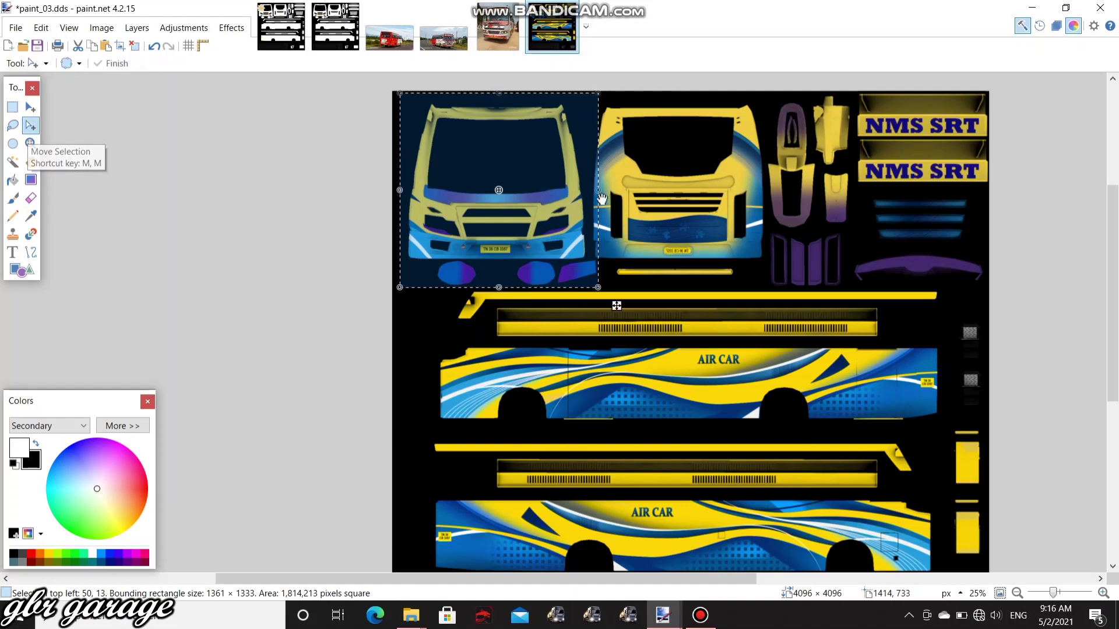
left_click_drag(603, 197, 769, 218)
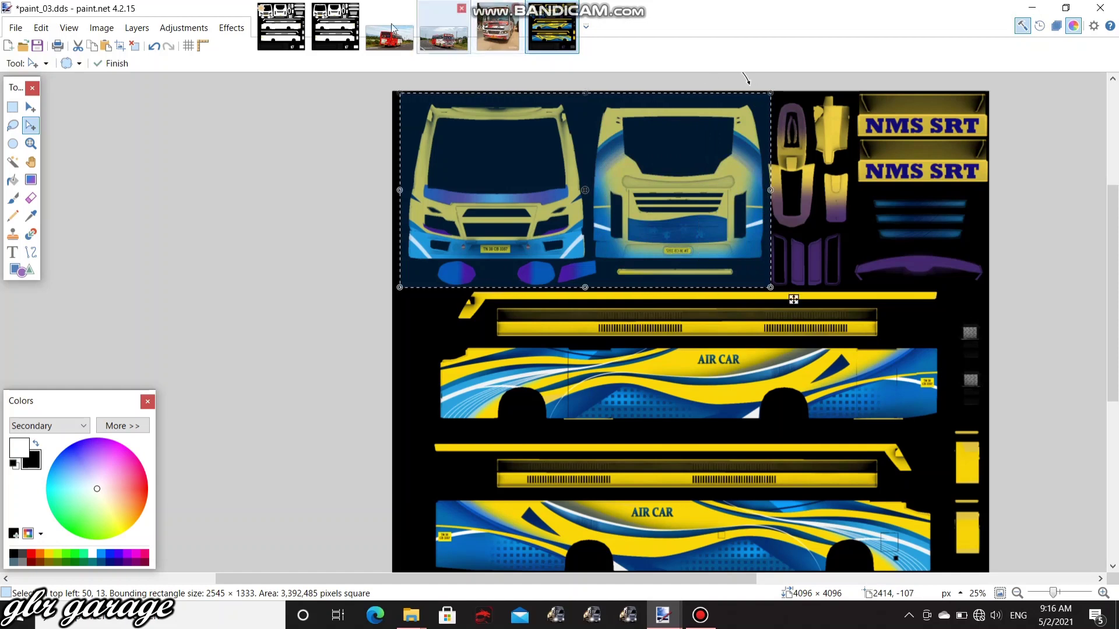
Copy the selected front and rear panels into the blank paint_03.dds template at the same position and return to the coloured texture.
left_click(335, 27)
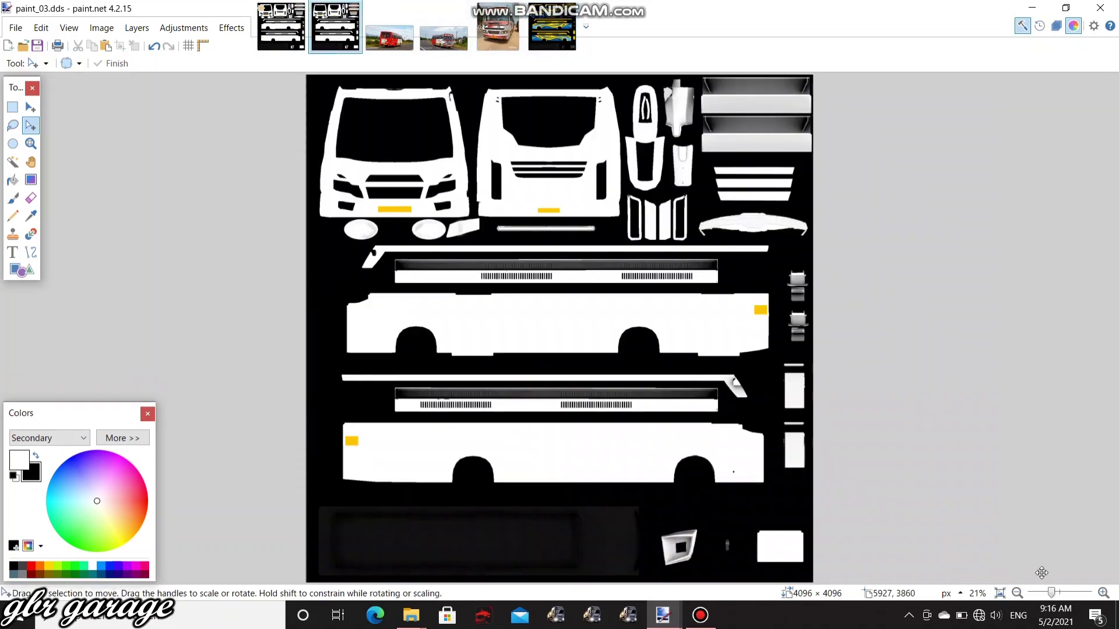
left_click_drag(1052, 594, 1055, 594)
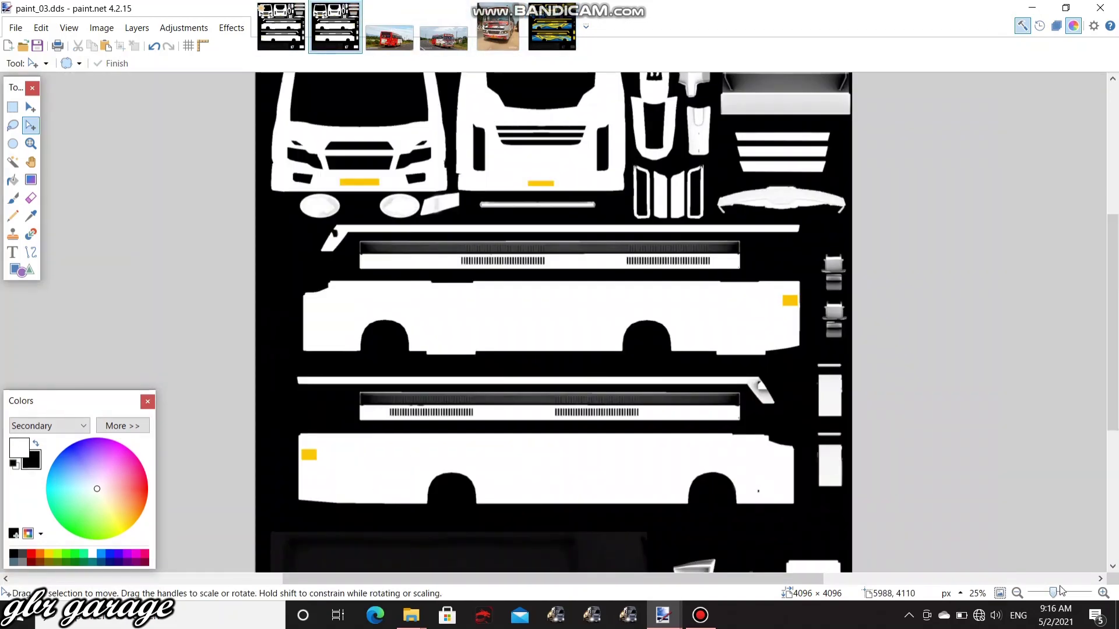
left_click_drag(1116, 374, 1115, 352)
key("ctrl+v")
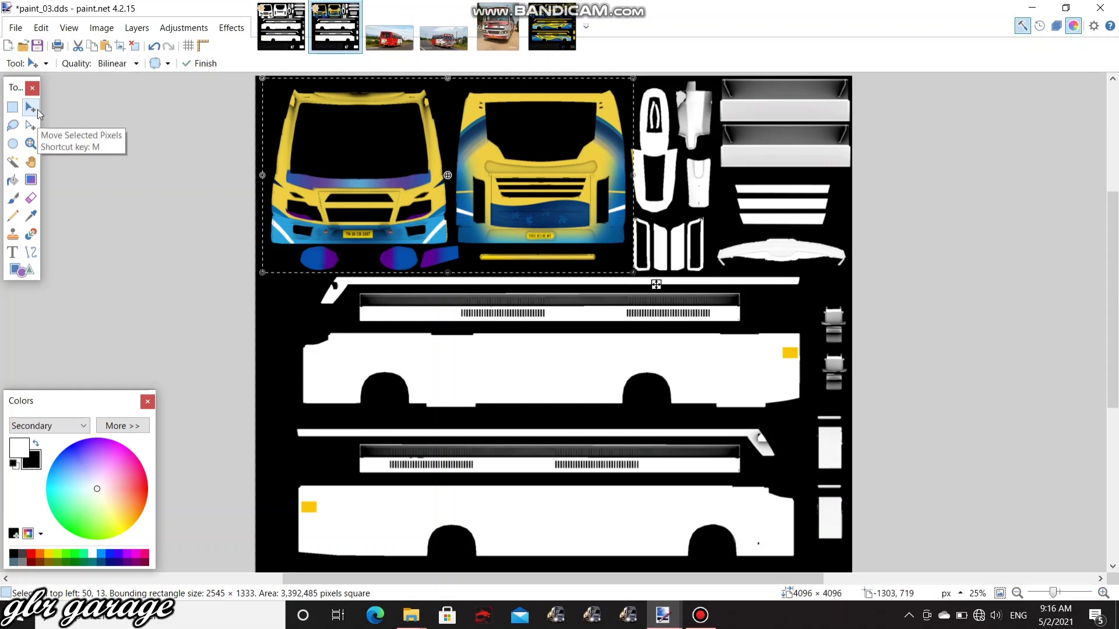
left_click(552, 26)
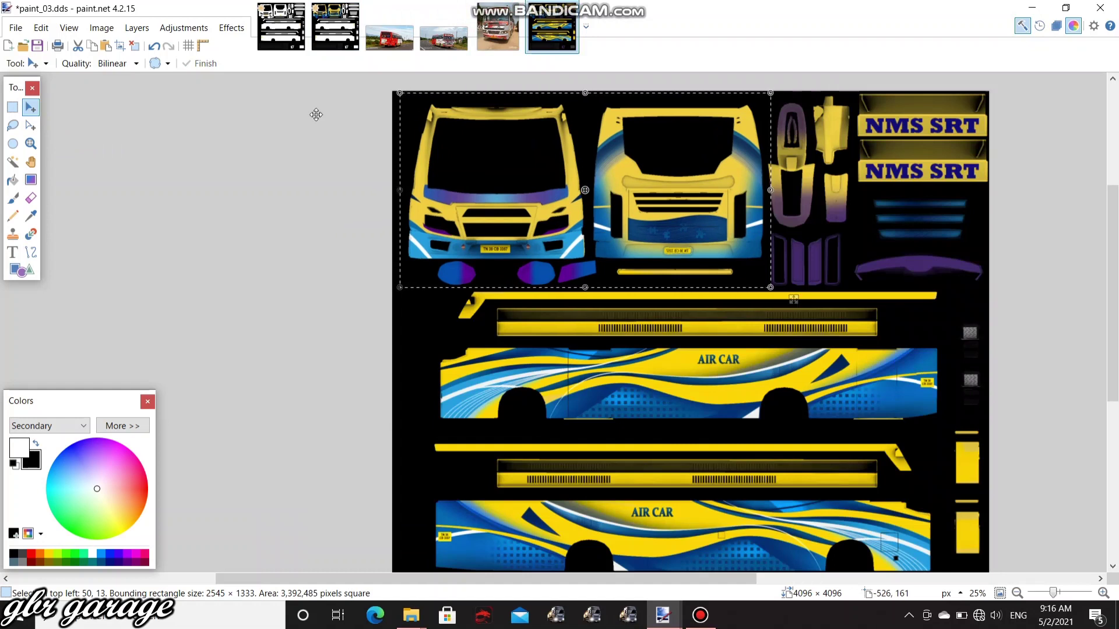
Try moving the selected front and rear panels around within the coloured texture and undo the move.
left_click_drag(606, 152, 586, 165)
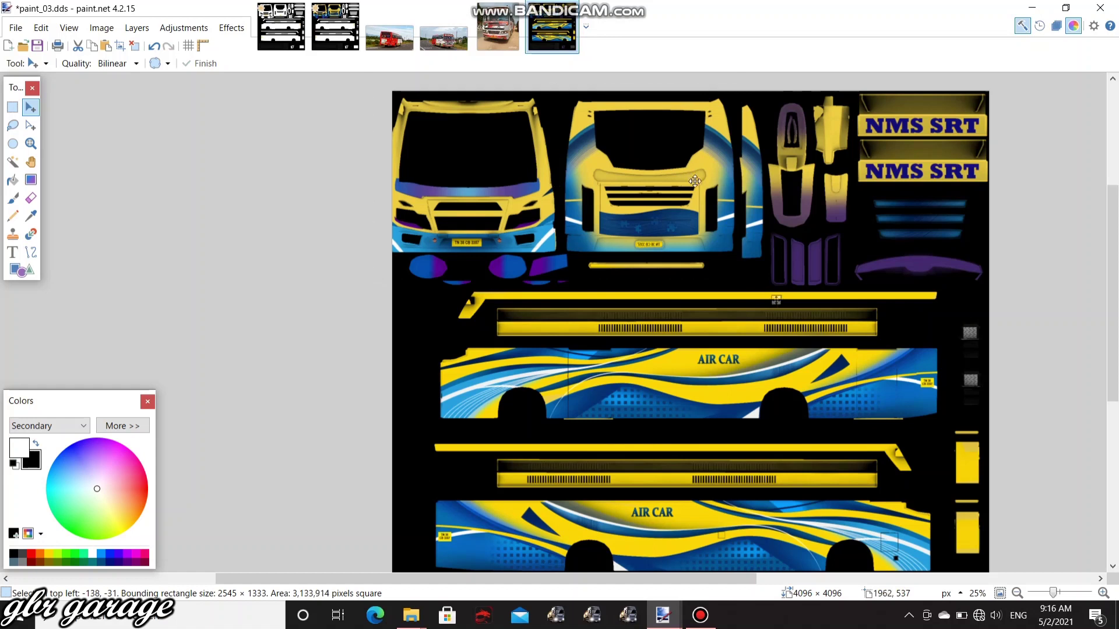
left_click_drag(701, 182, 704, 174)
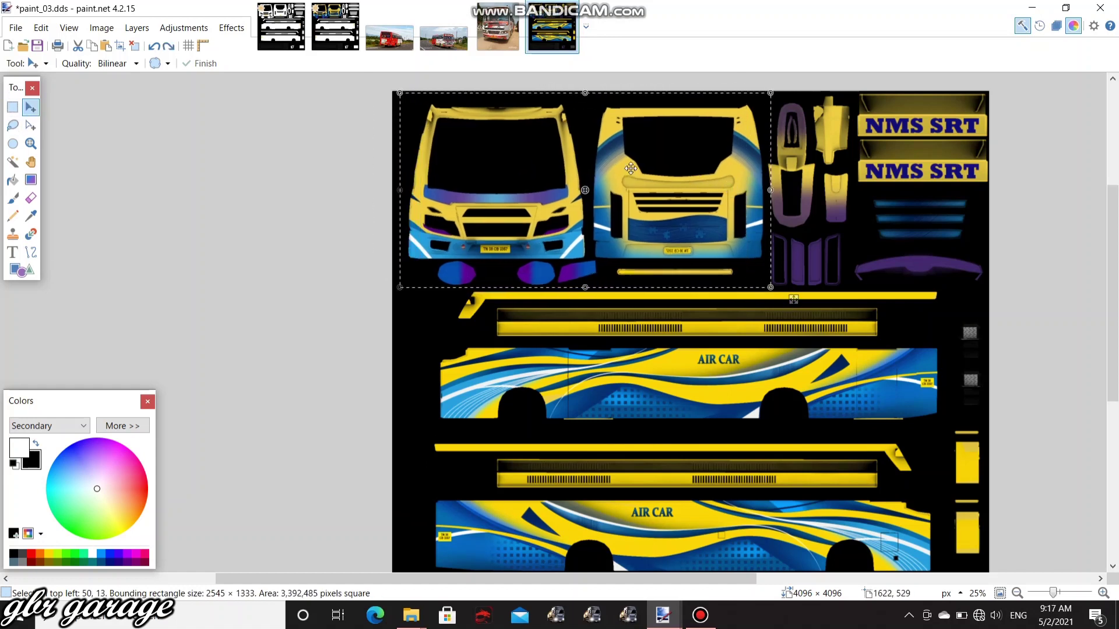
left_click_drag(630, 169, 627, 198)
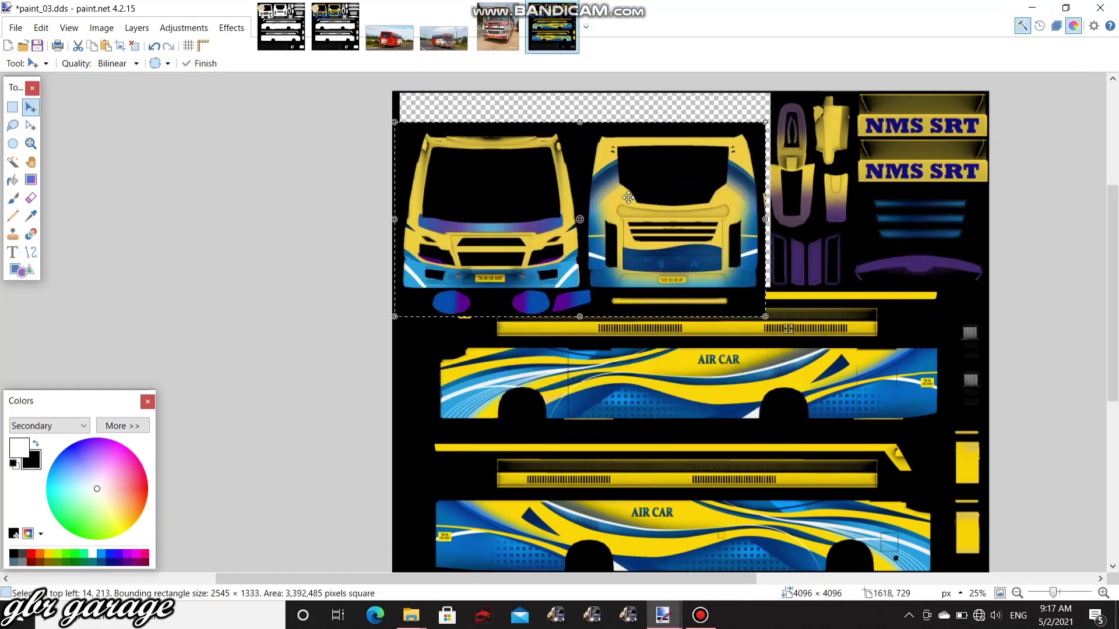
key("ctrl+z")
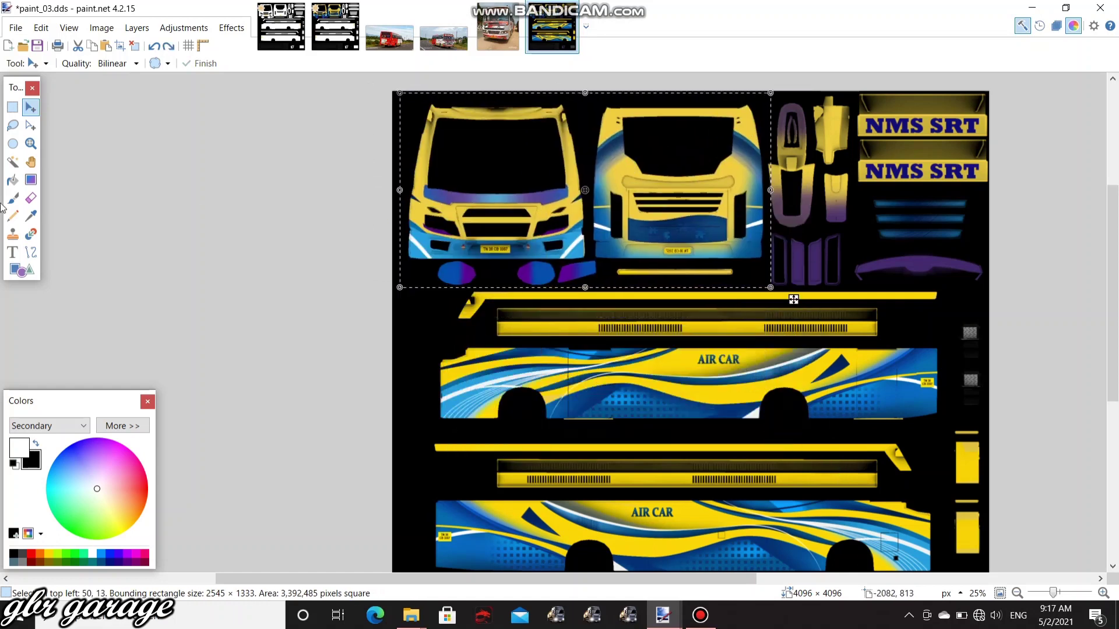
Examine the upper AIR CAR side panel up close with the Zoom tool, up to 67%, and return to 25%.
left_click(30, 127)
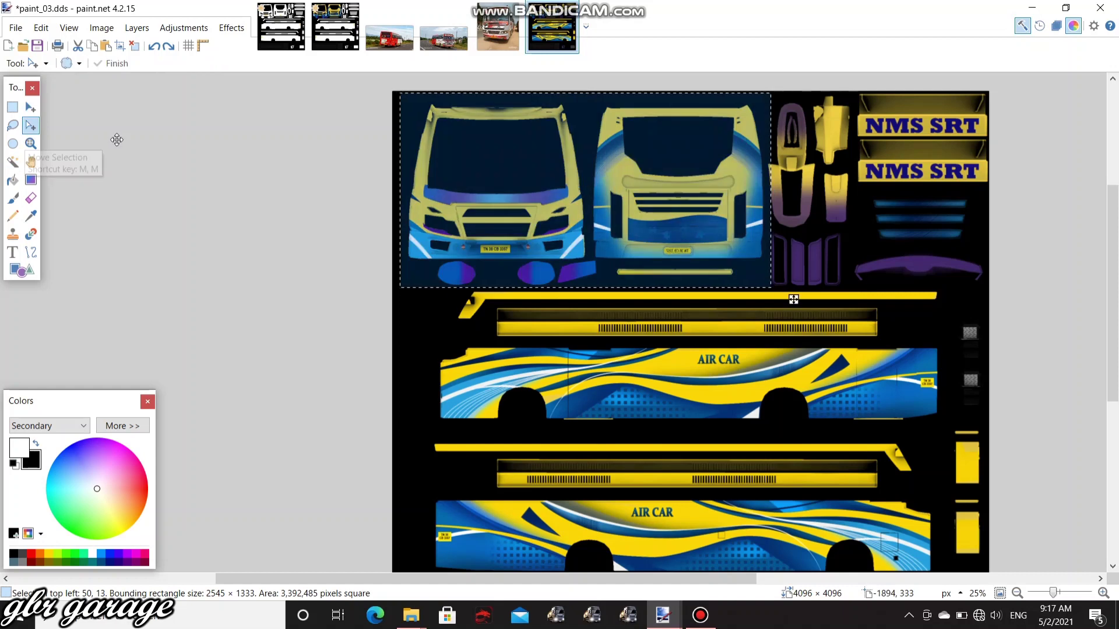
left_click(30, 144)
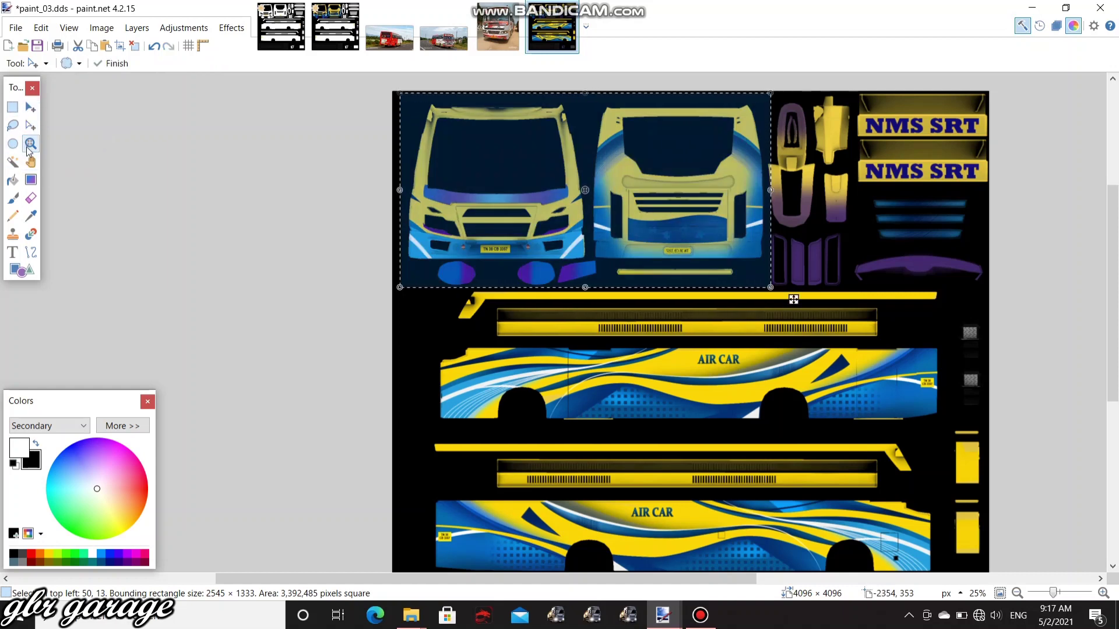
left_click(587, 369)
left_click(588, 369)
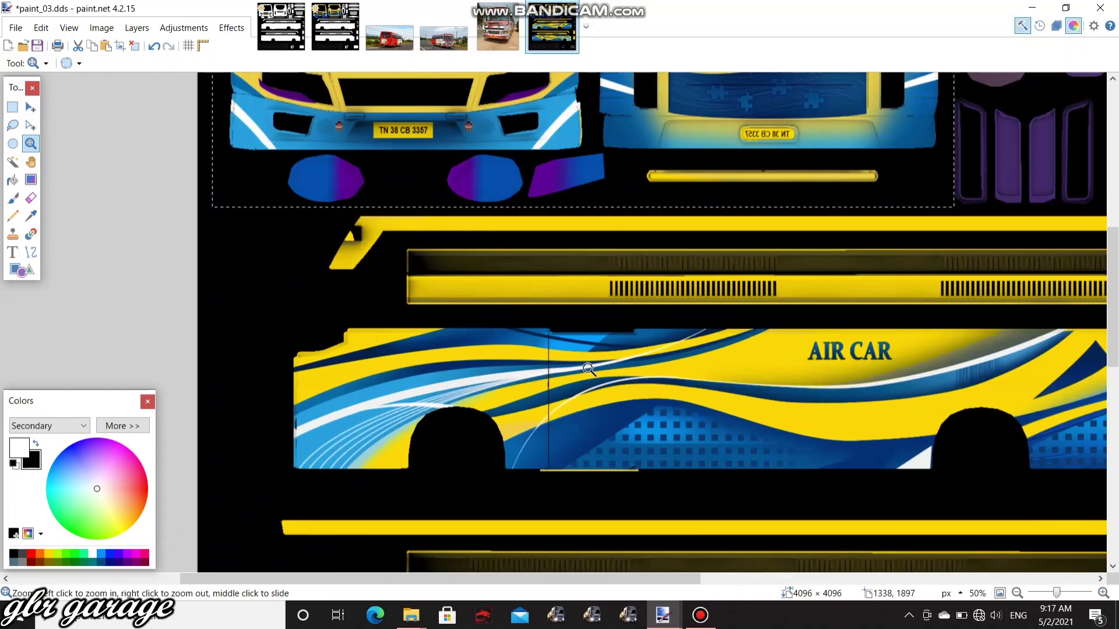
left_click(588, 367)
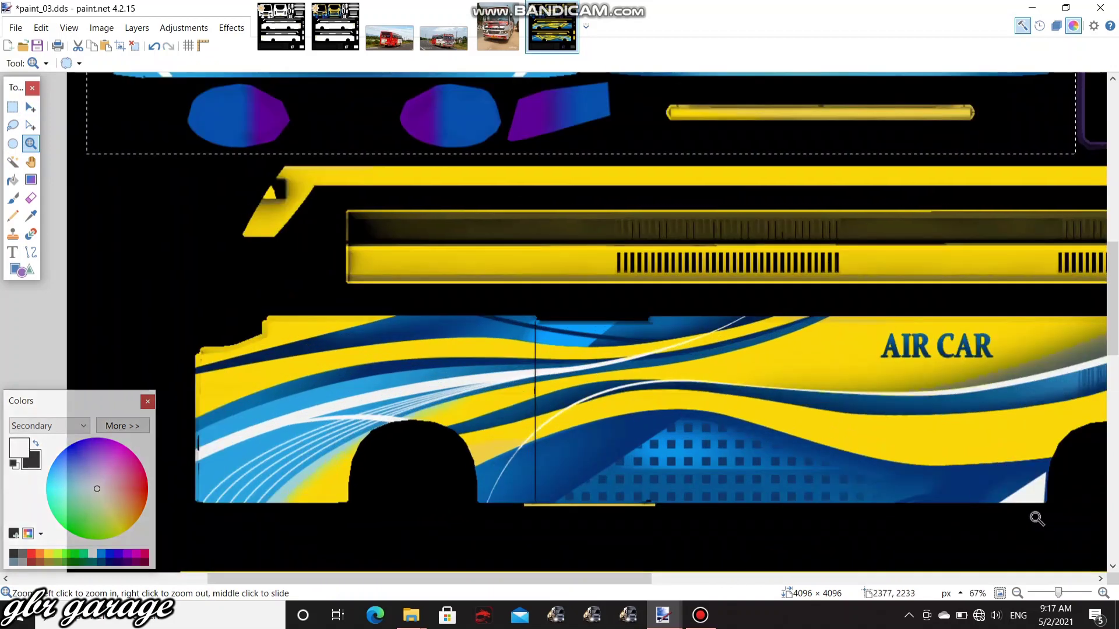
left_click_drag(1059, 592, 1053, 592)
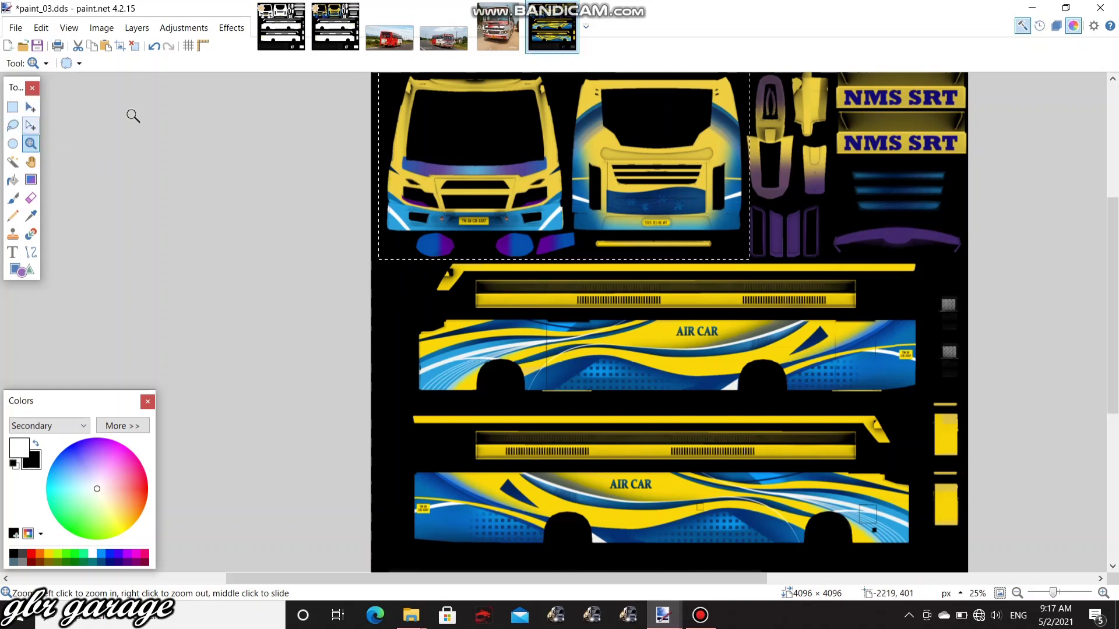
Compare the template with the coloured texture, deselect the coloured texture's front and rear panels, and return to the template.
left_click(335, 27)
left_click(551, 43)
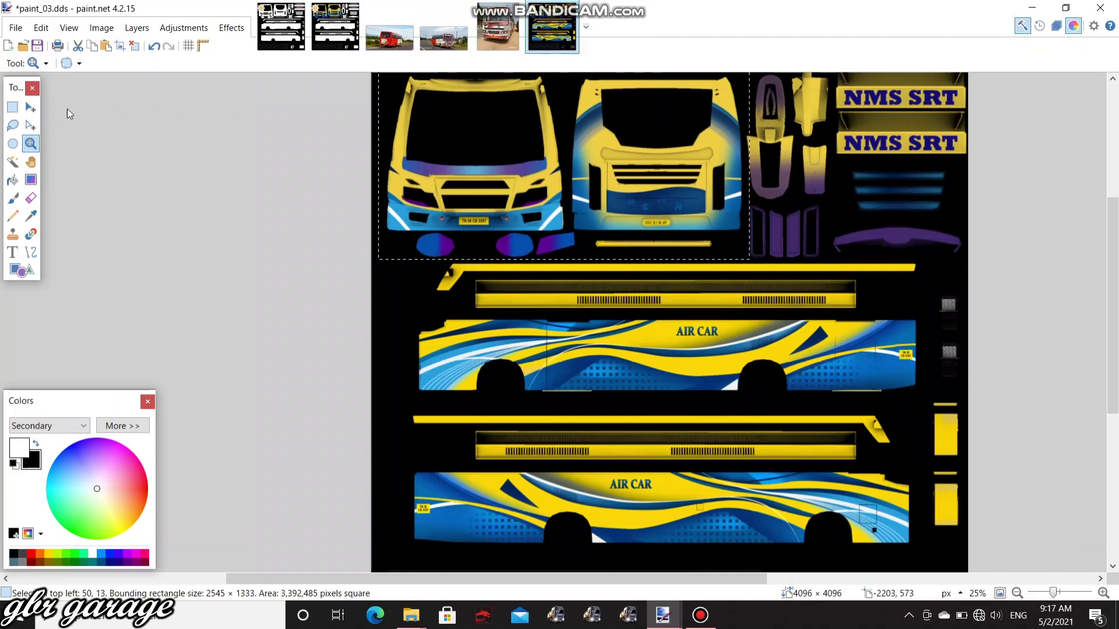
left_click(331, 47)
left_click(568, 45)
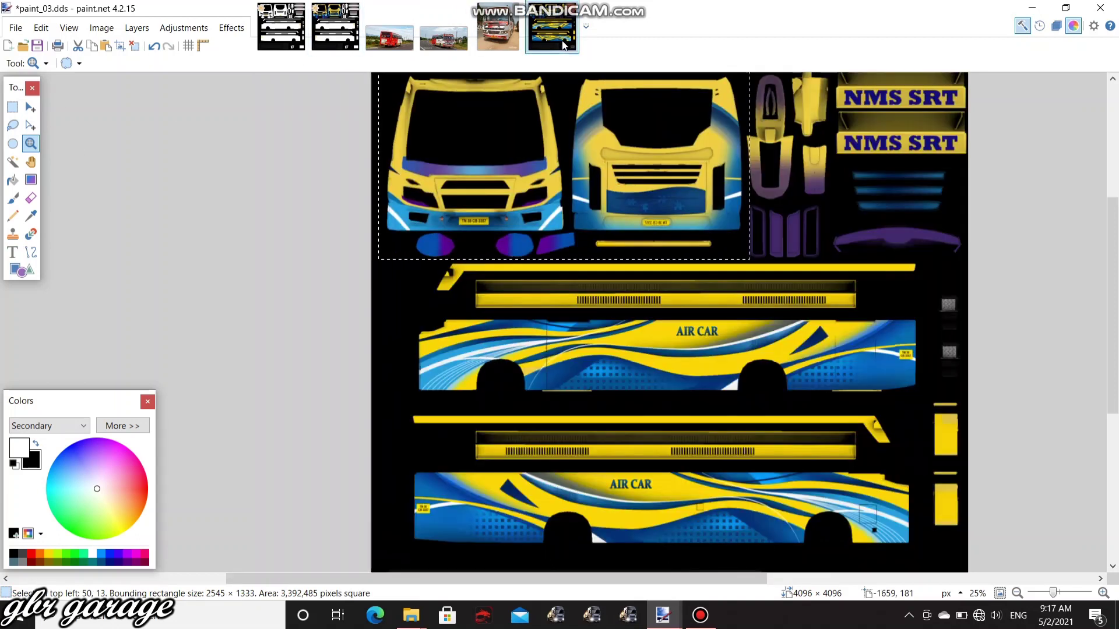
left_click(31, 107)
key("ctrl+d")
key("s")
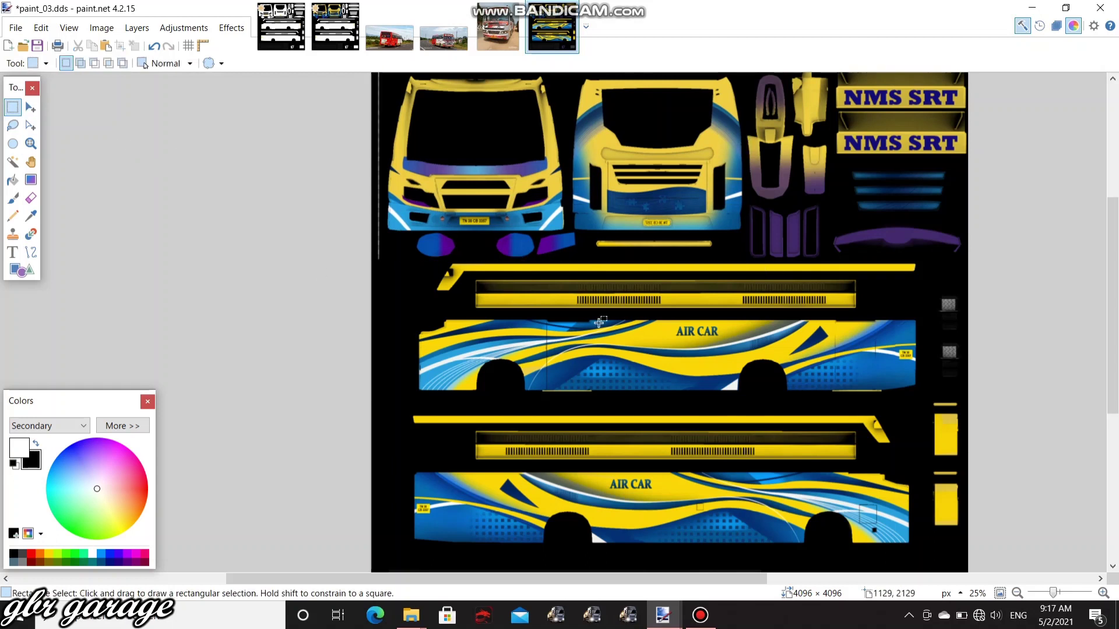
left_click(338, 42)
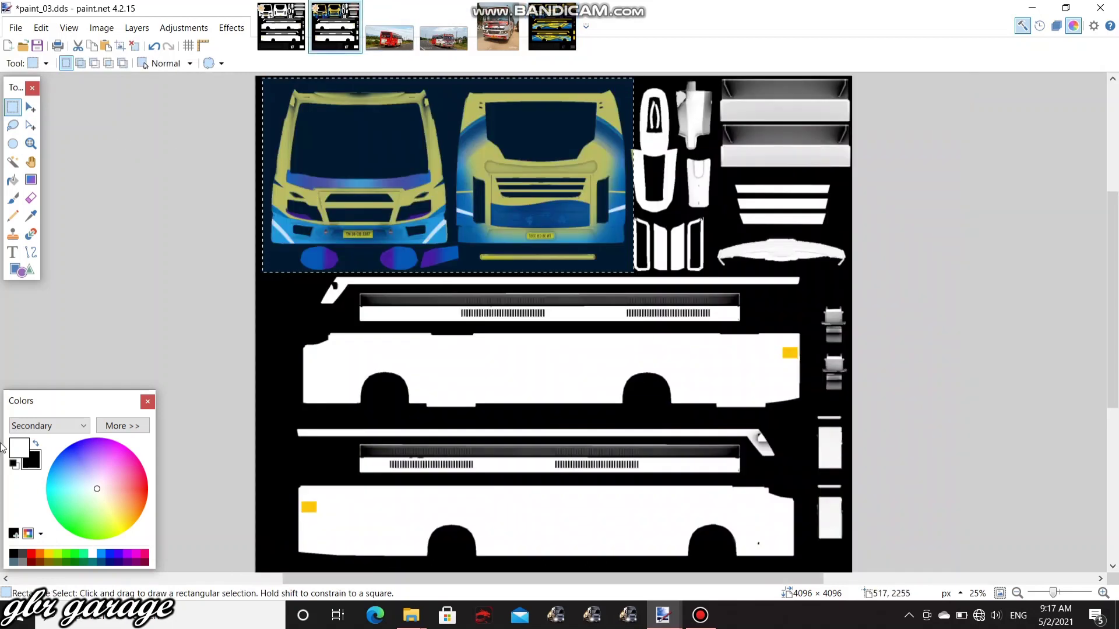
Try the Magic Wand at 50% tolerance on the upper white side body and the yellow front and rear areas, clearing the selections.
left_click(12, 161)
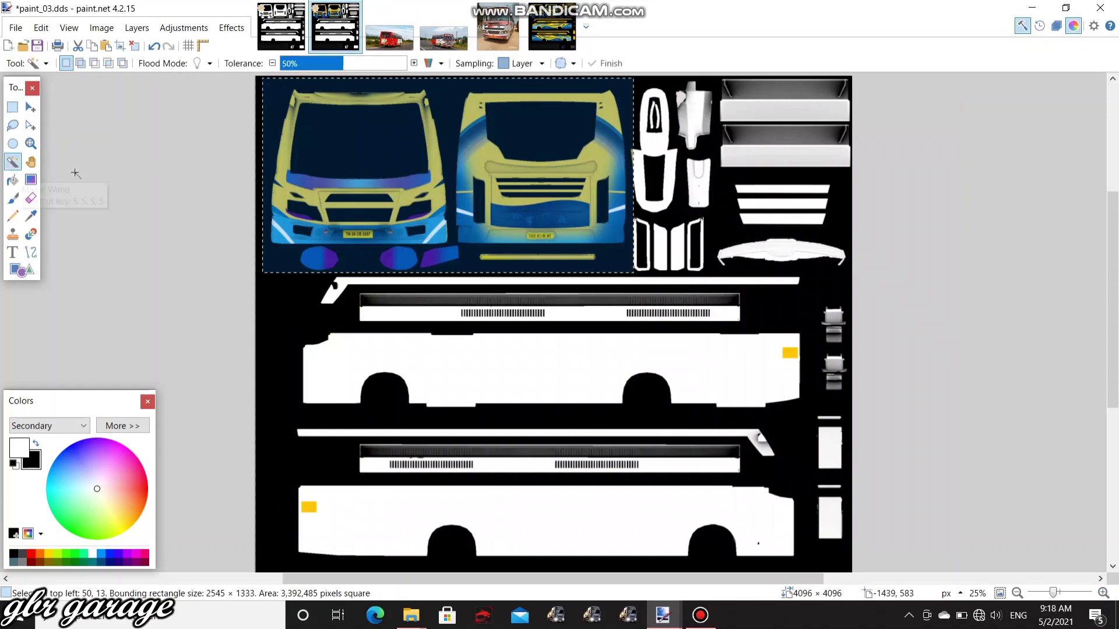
left_click(64, 192)
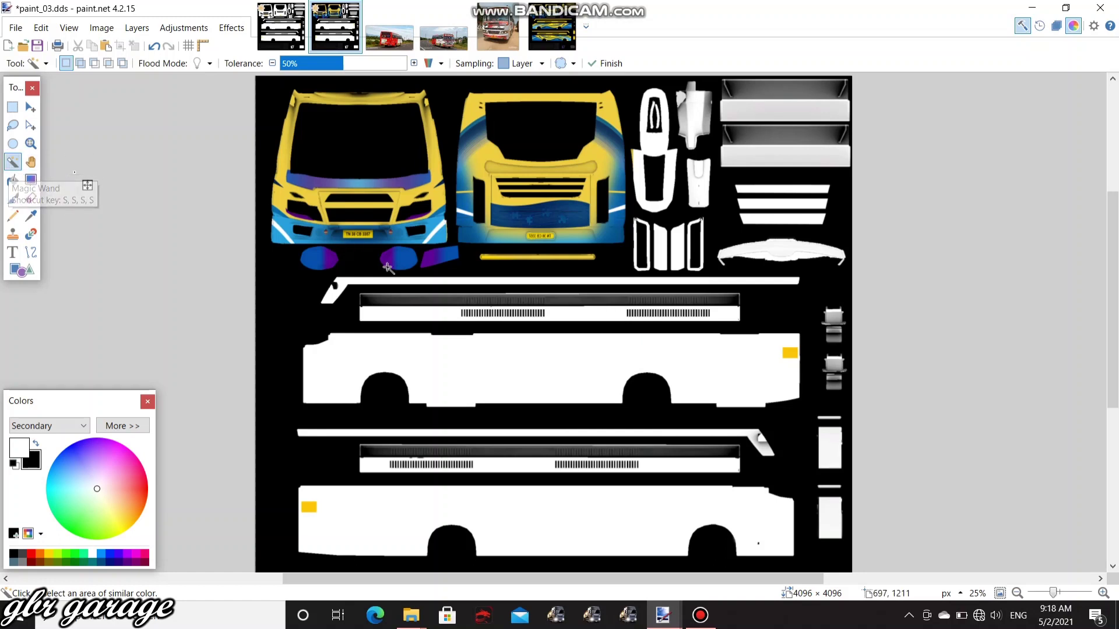
left_click(462, 378)
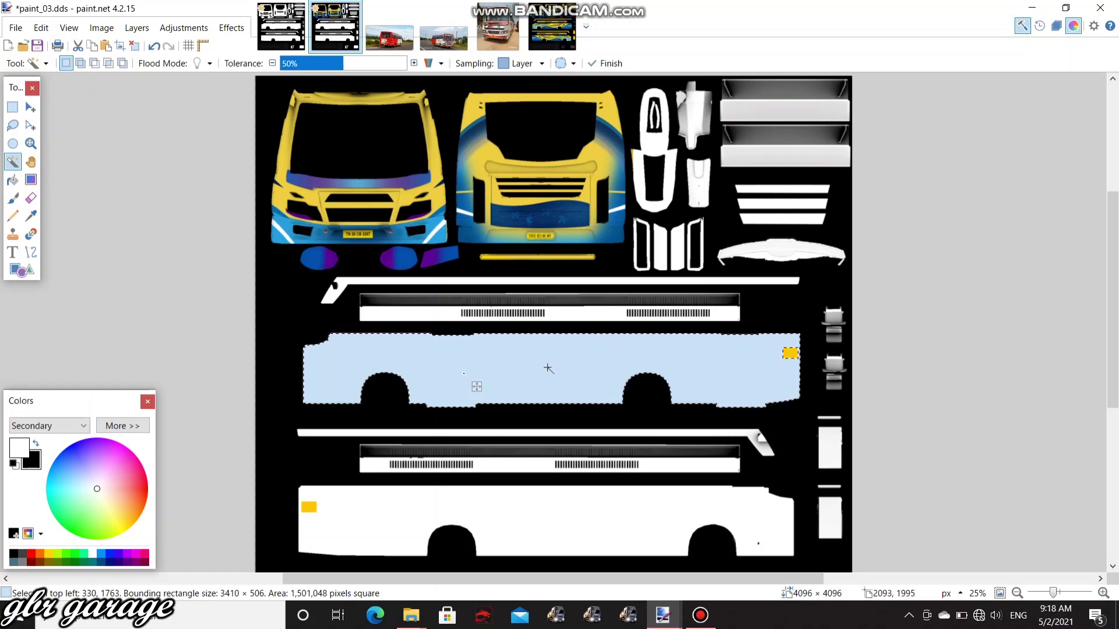
key("ctrl+d")
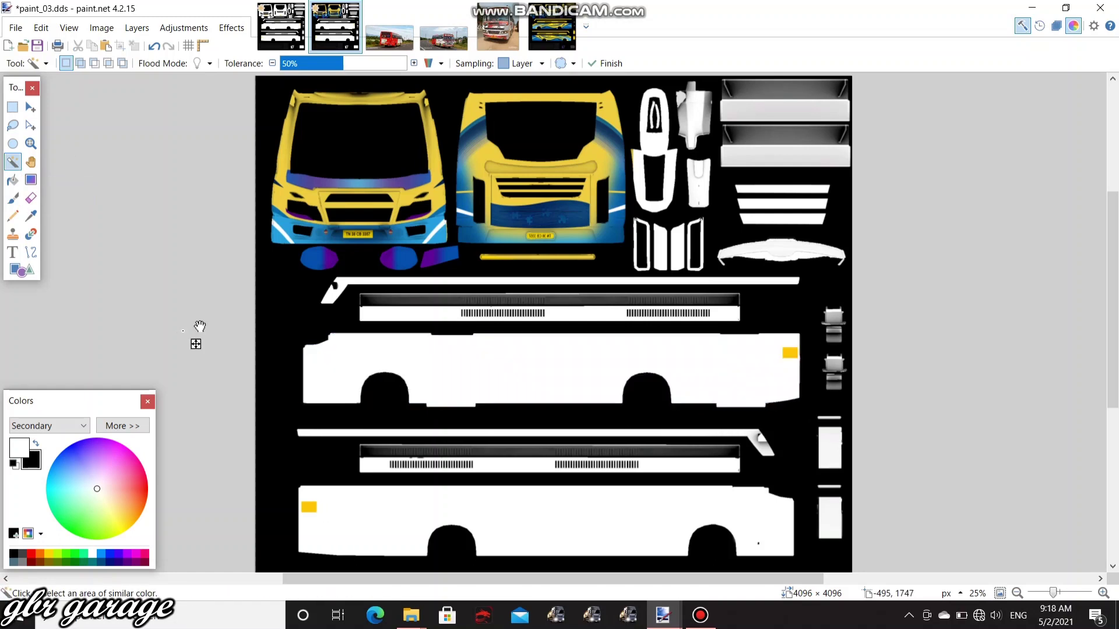
left_click(311, 194)
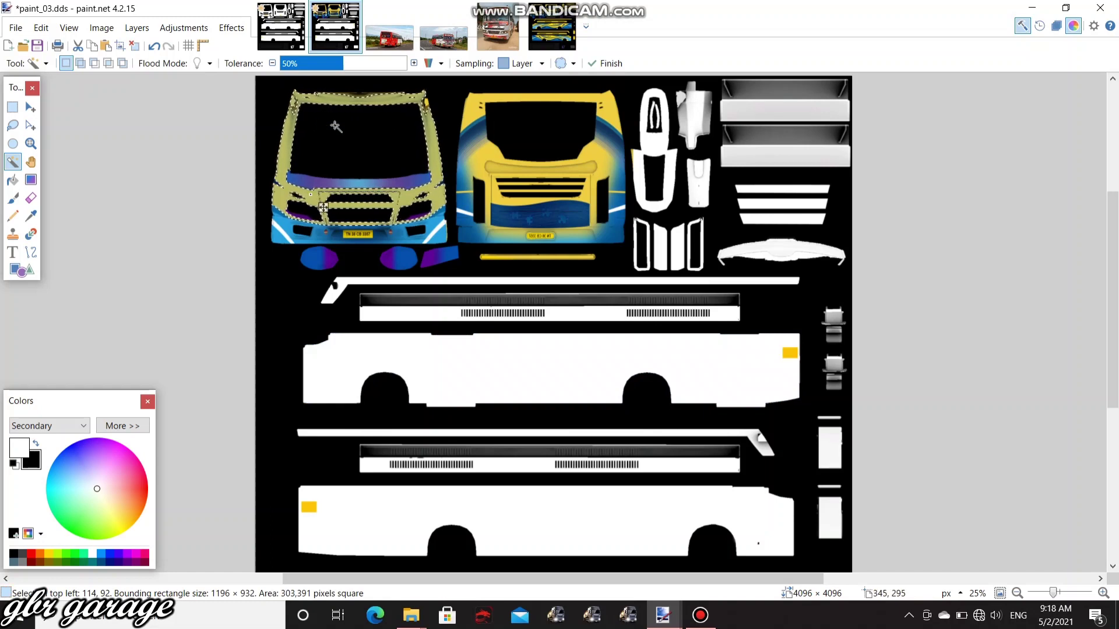
left_click(485, 174)
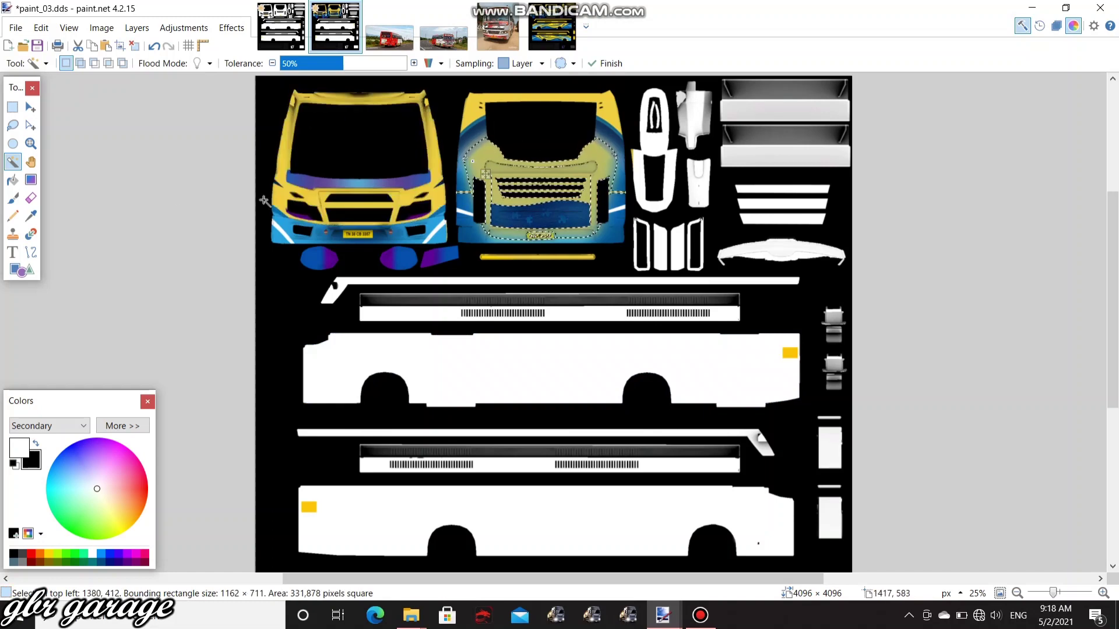
key("ctrl+d")
Select the upper white side body with the Magic Wand and fill it with solid orange using the Paint Bucket.
left_click(350, 353)
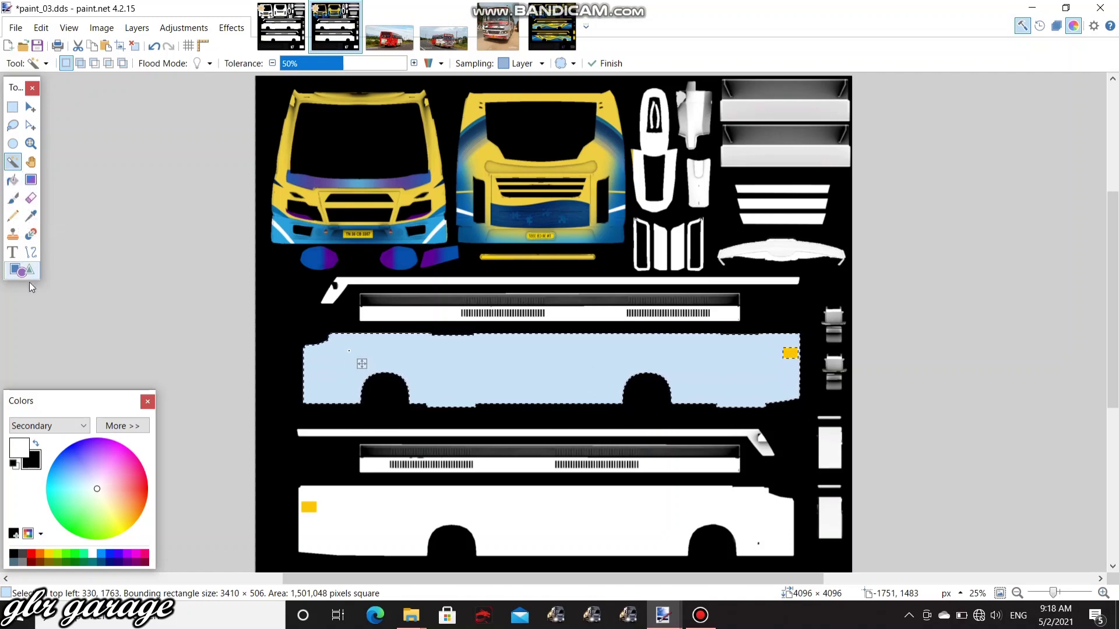
left_click(9, 182)
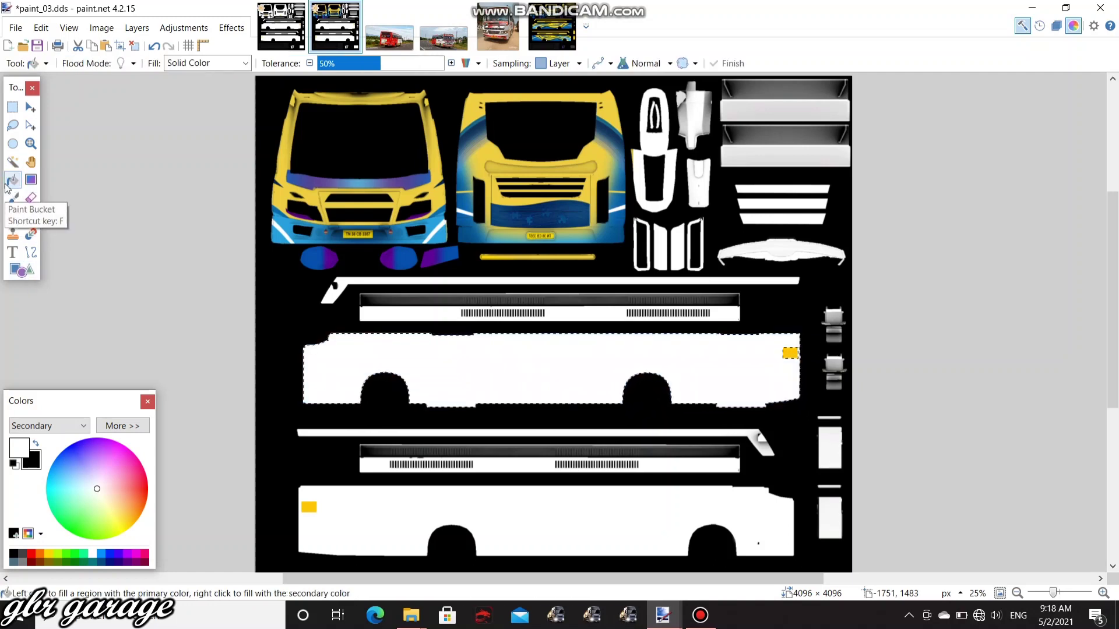
right_click(39, 554)
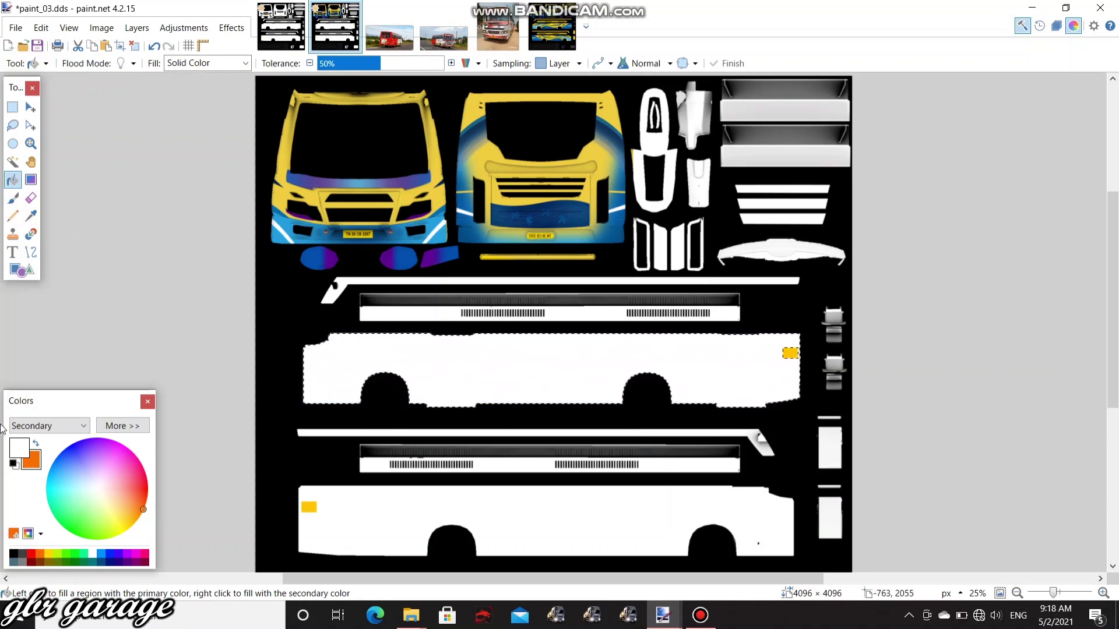
left_click(19, 448)
left_click(40, 554)
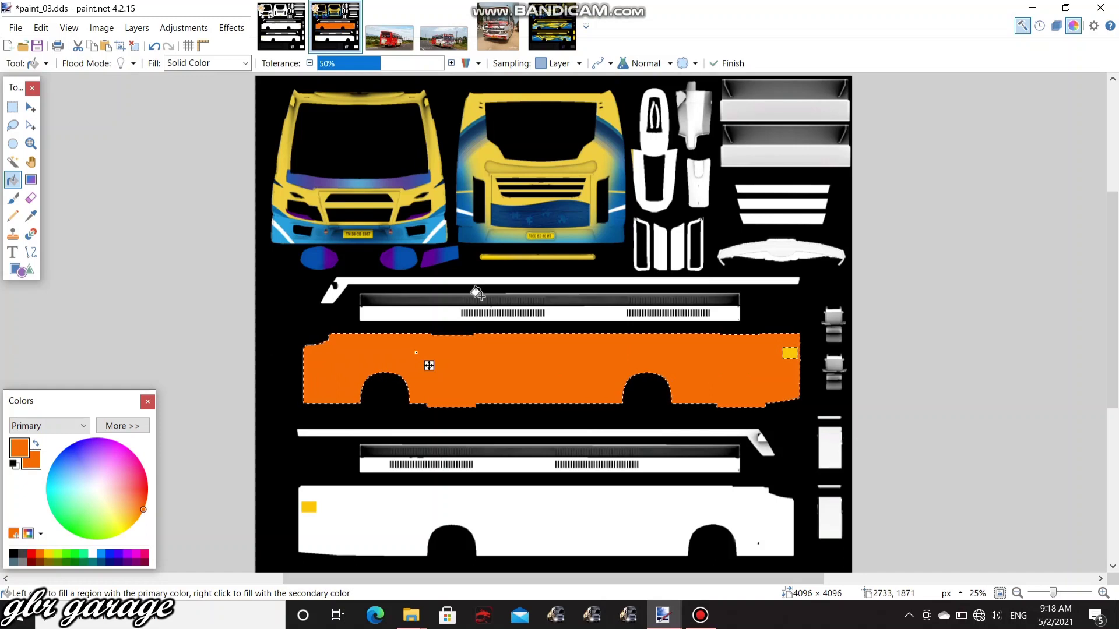
Set the secondary colour to yellow and draw a linear orange-to-yellow gradient about 554 pixels long across the upper side body's middle.
left_click(31, 179)
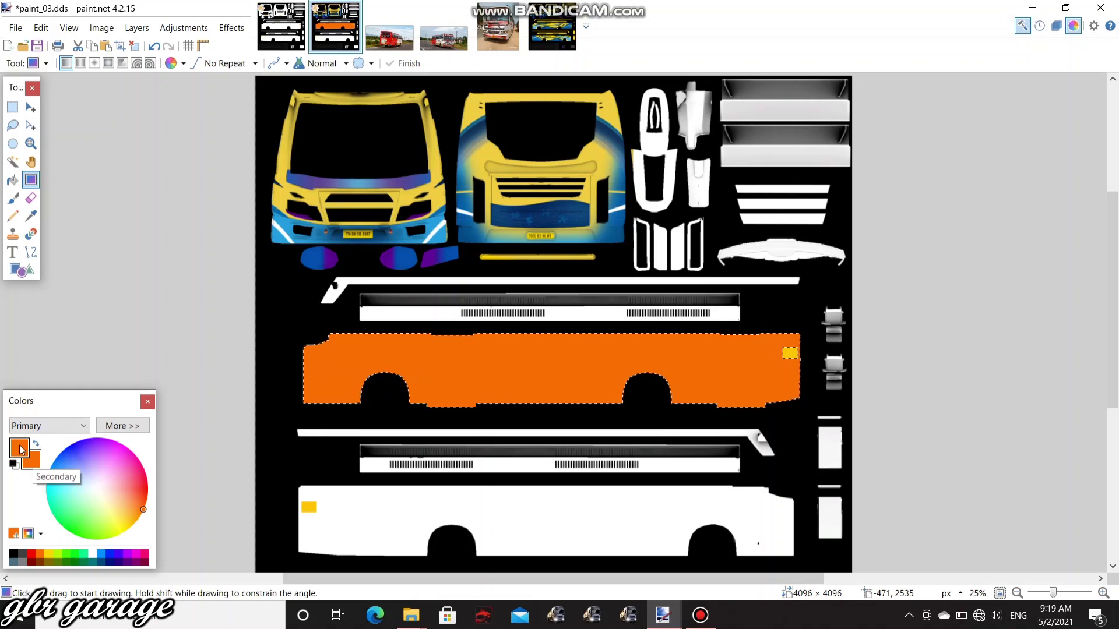
left_click(33, 463)
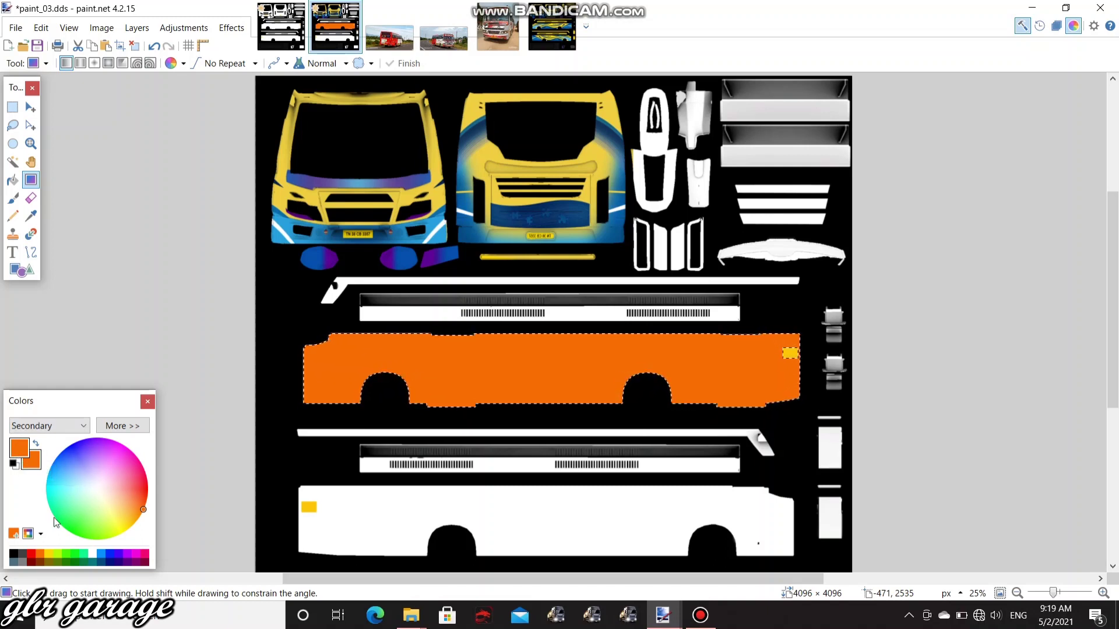
left_click(50, 553)
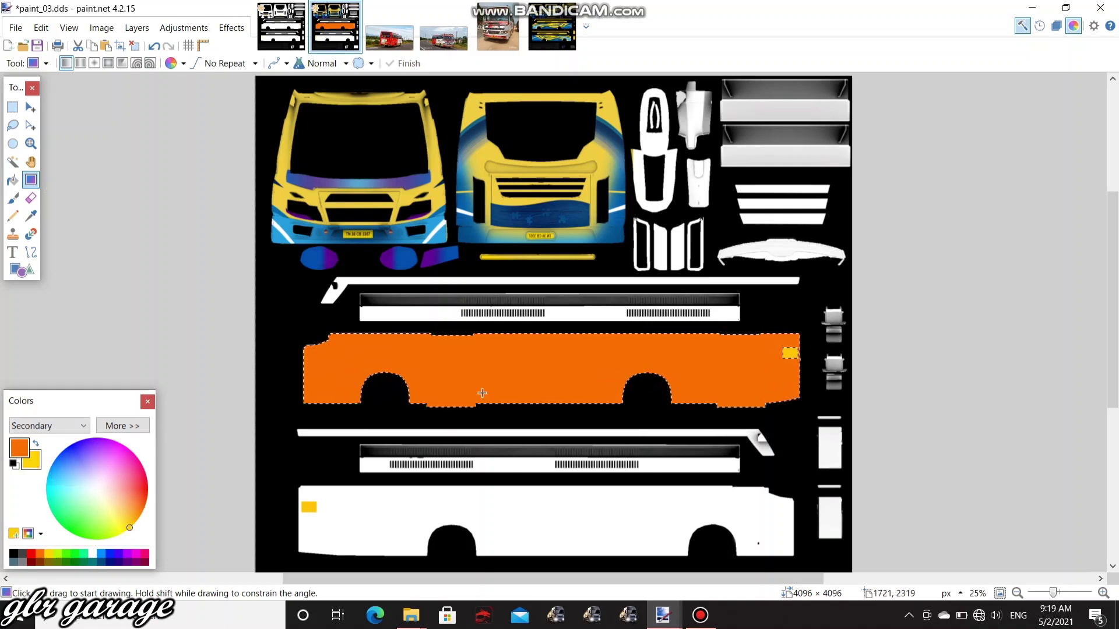
left_click_drag(501, 378, 580, 387)
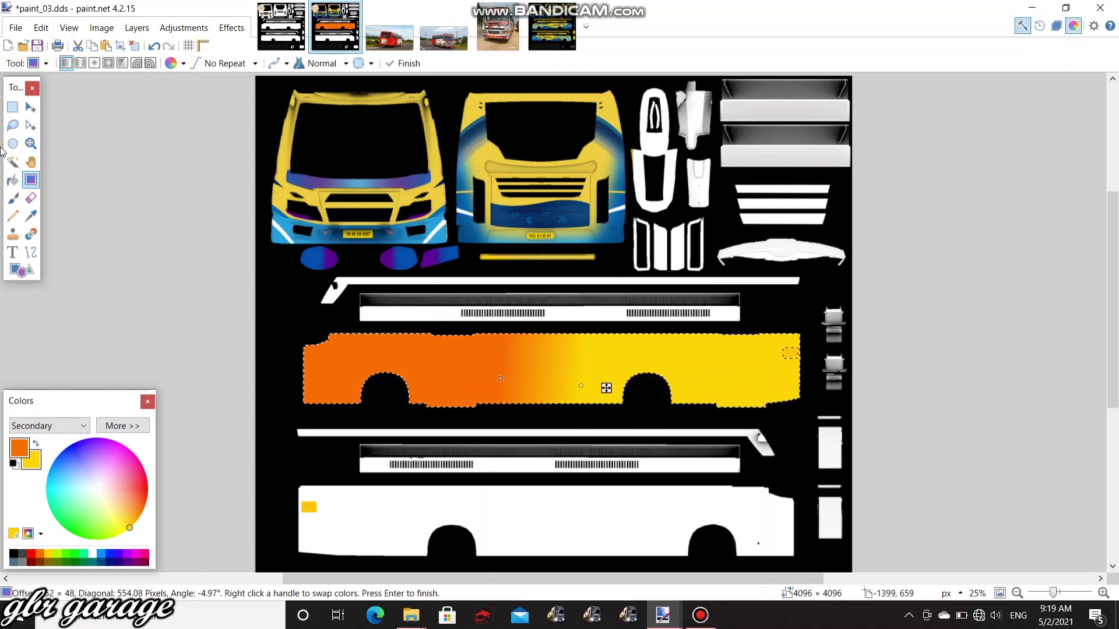
Try the reflected linear, diamond, radial, conical and clockwise spiral gradient types on the upper side body, lengthening the gradient to about 650 pixels.
left_click(85, 66)
mouse_move(606, 387)
left_mouse_down()
mouse_move(577, 367)
mouse_move(622, 375)
left_mouse_up()
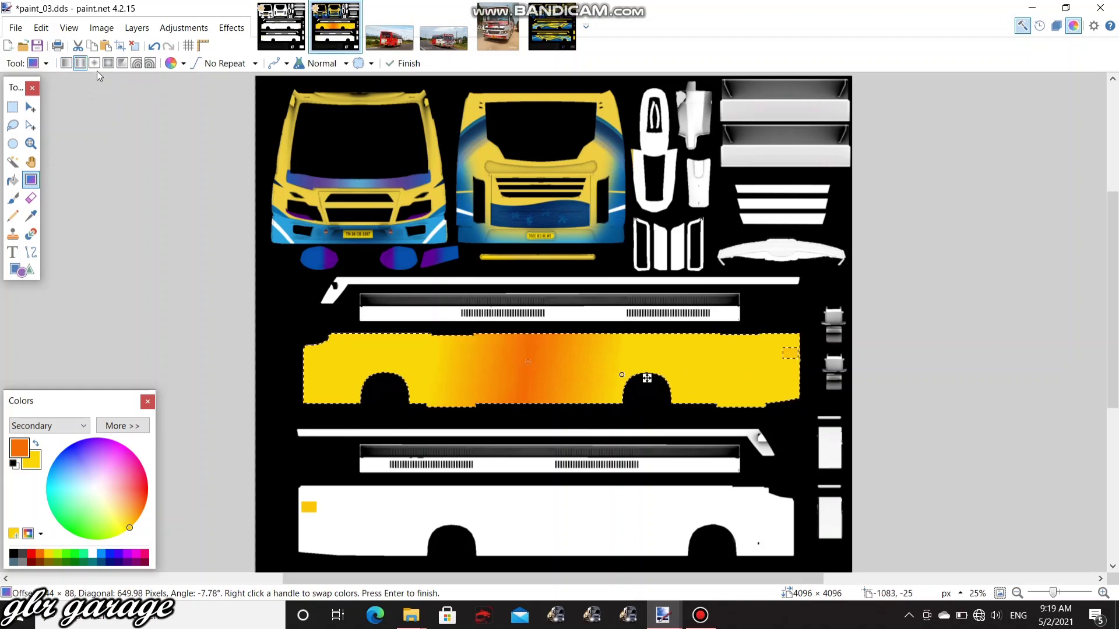
left_click(94, 63)
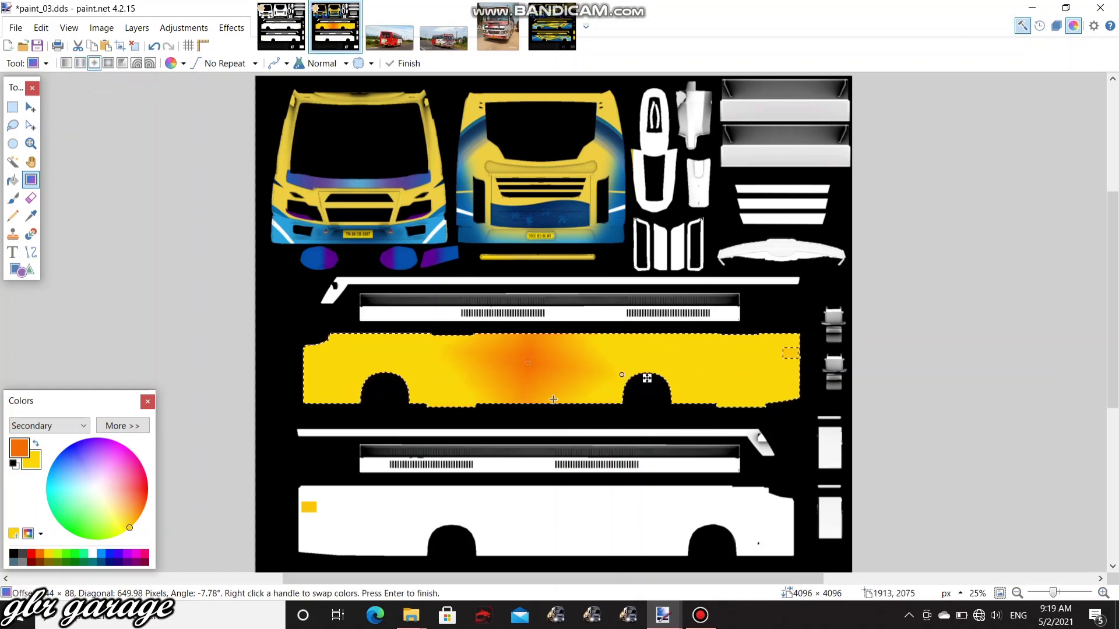
left_click(108, 63)
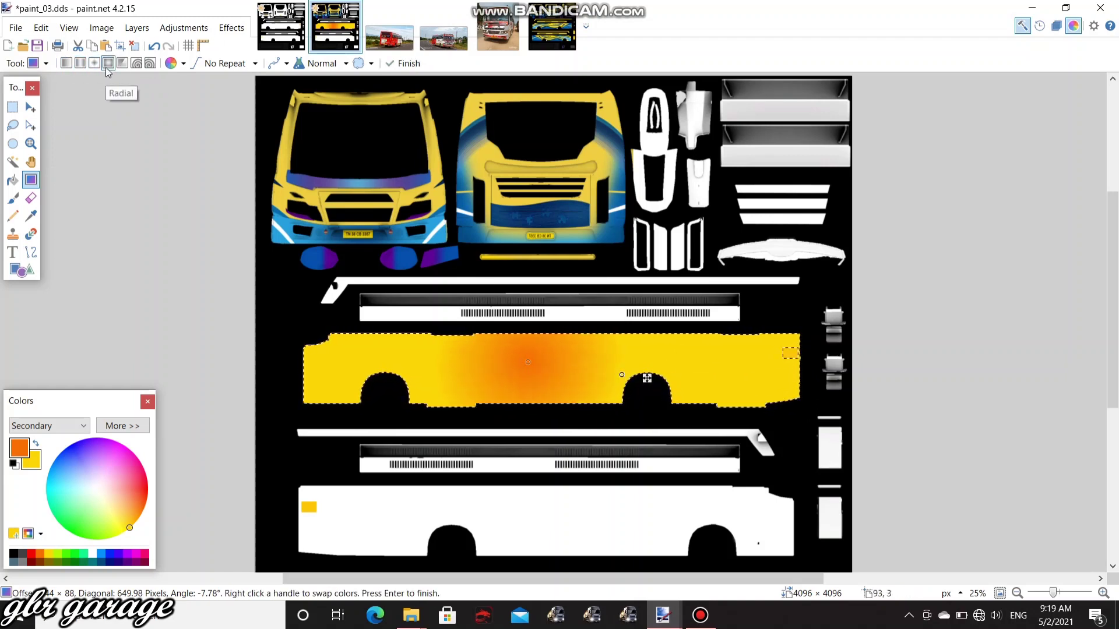
left_click(121, 63)
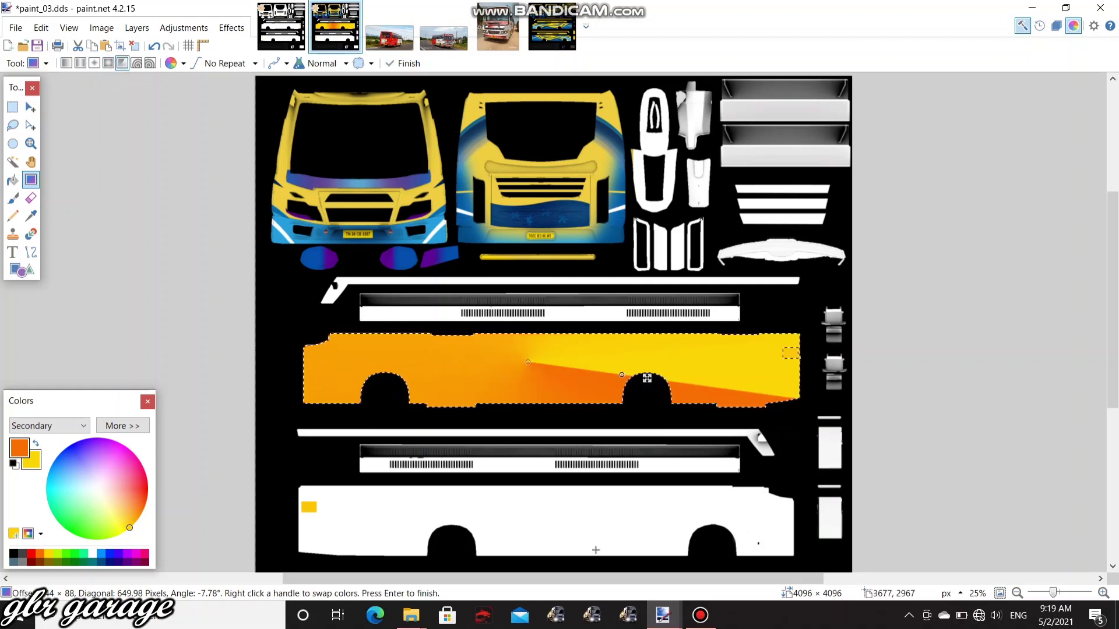
left_click(138, 64)
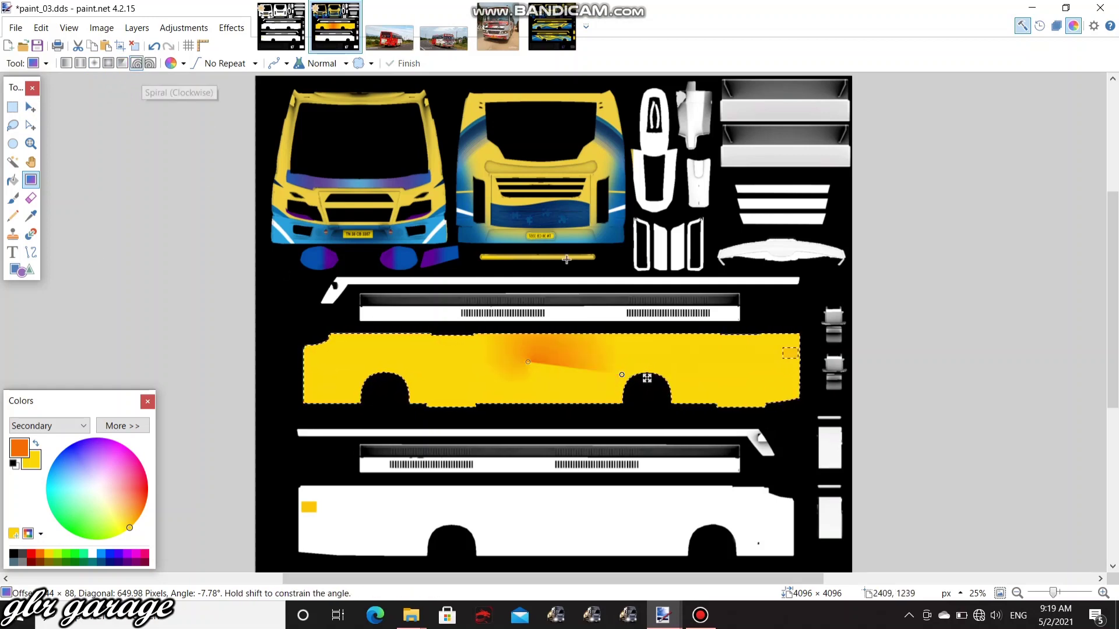
Redraw the side body's gradient about 591 pixels toward its left end, make it linear, and finish it by switching to the Paintbrush.
left_click_drag(621, 374, 413, 374)
left_click_drag(546, 373, 460, 381)
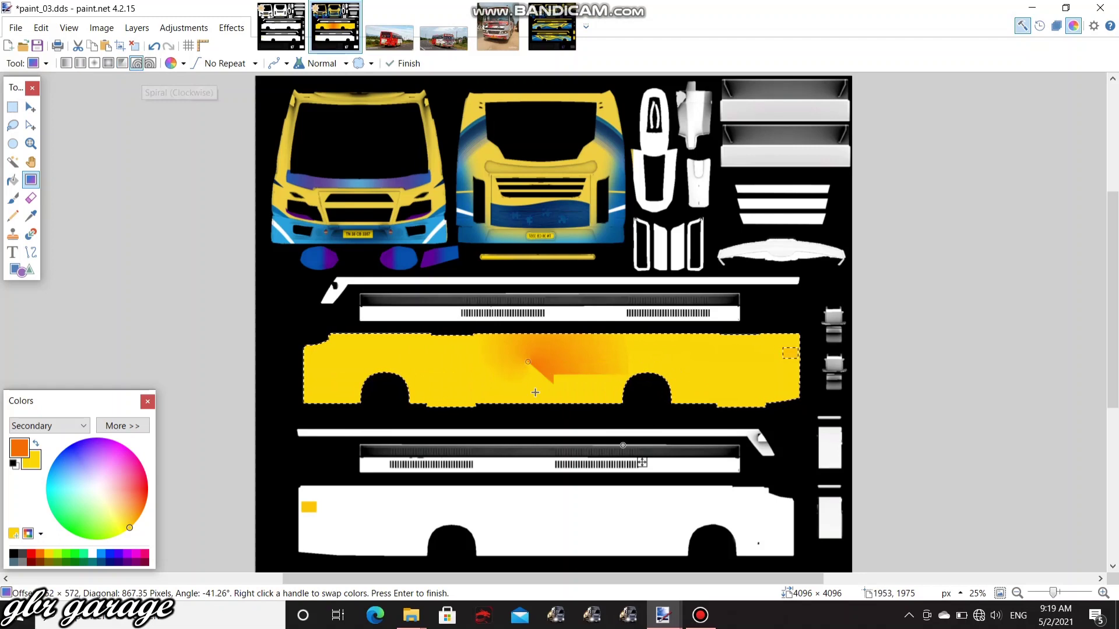
left_click(65, 63)
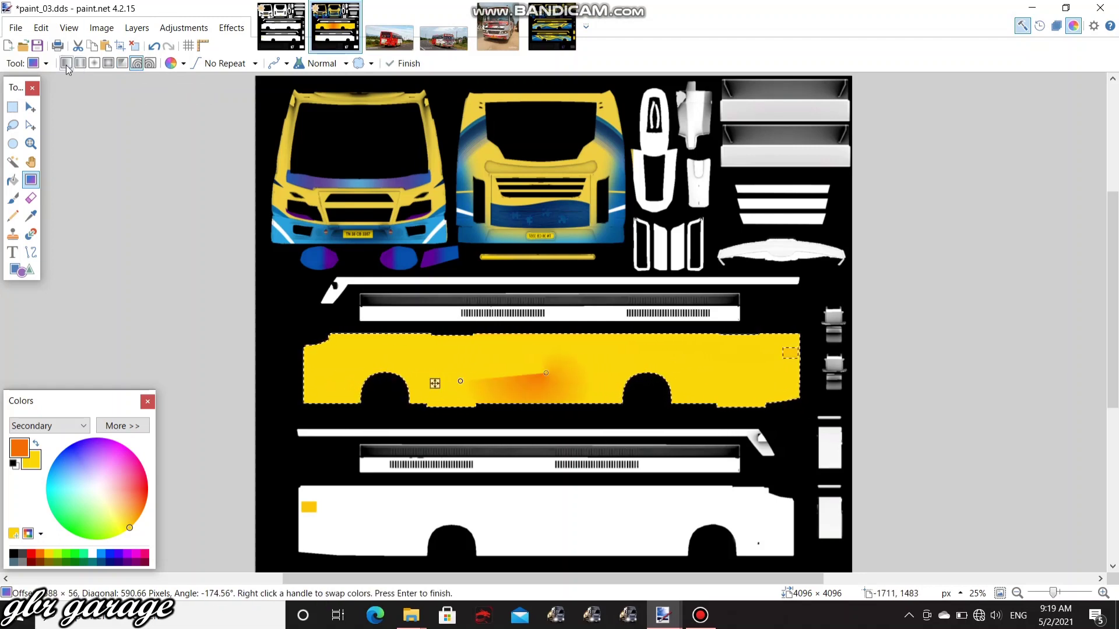
left_click(17, 198)
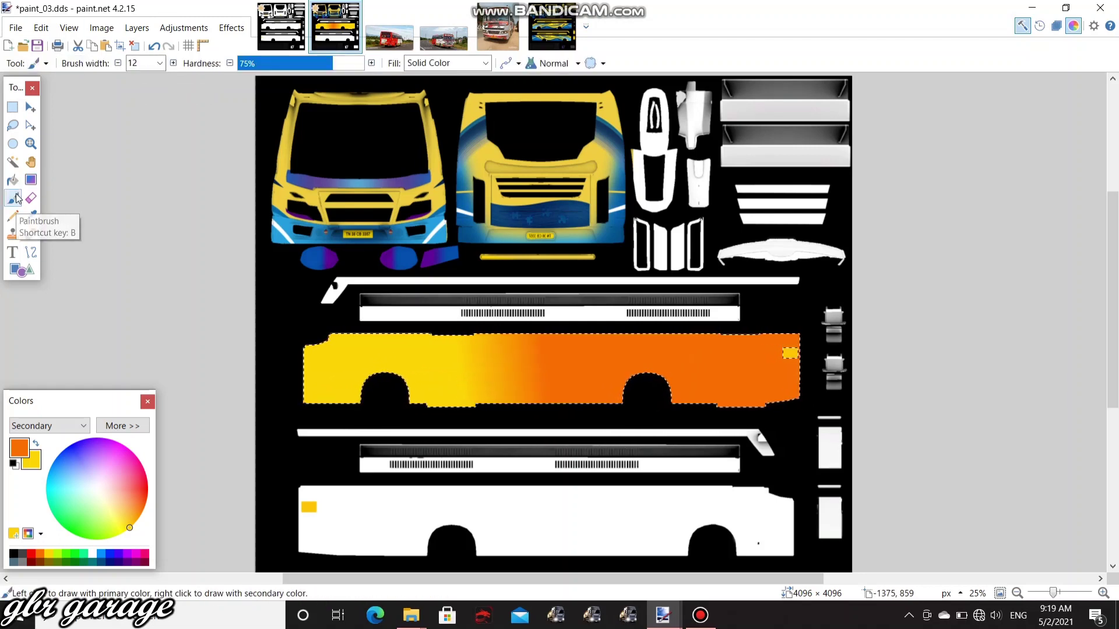
Deselect the upper side body and scribble an orange figure-eight stroke, width 12, on its yellow area with the Paintbrush.
left_click(13, 161)
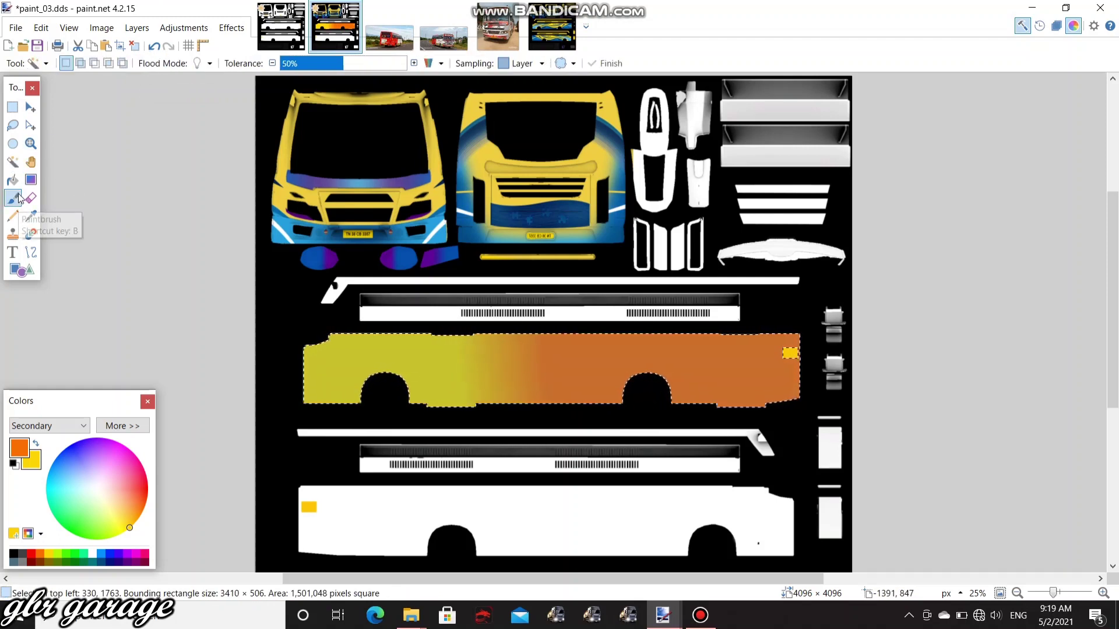
left_click(12, 199)
key("ctrl+d")
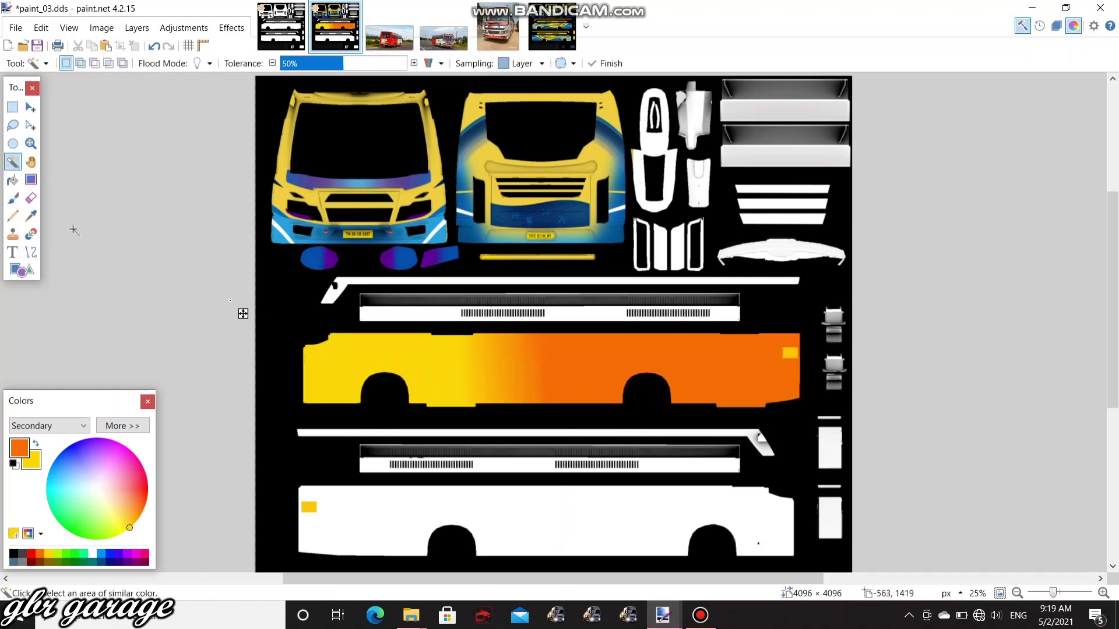
key("b")
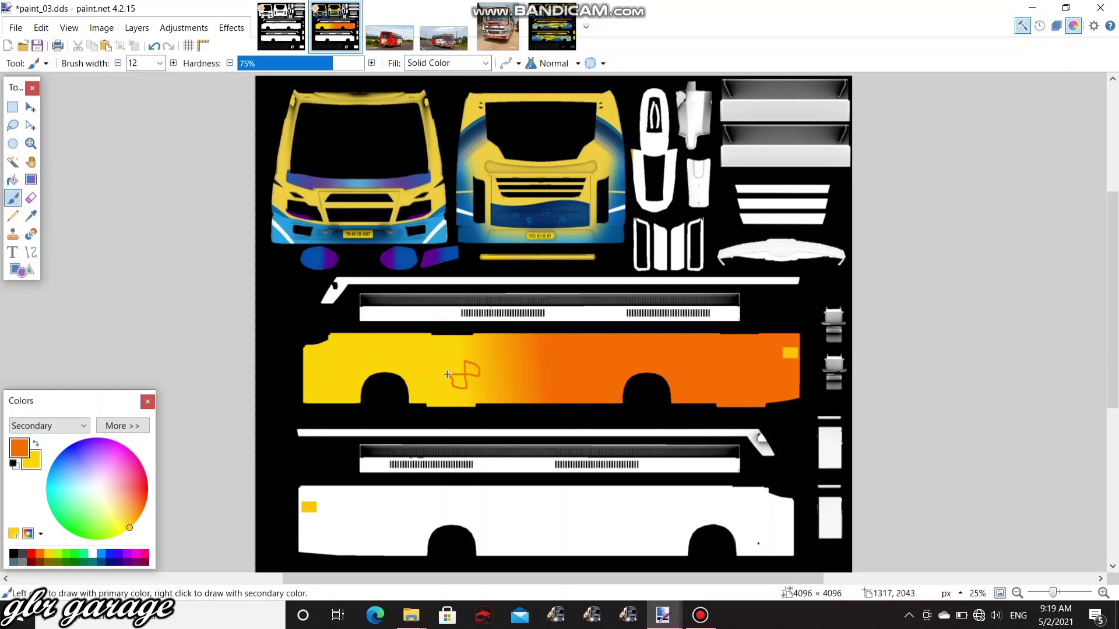
Erase a short streak in the leftmost blue-purple oval piece and draw thin Pencil lines on the side body's yellow area.
left_click(32, 199)
left_click_drag(309, 263, 325, 263)
left_click(13, 216)
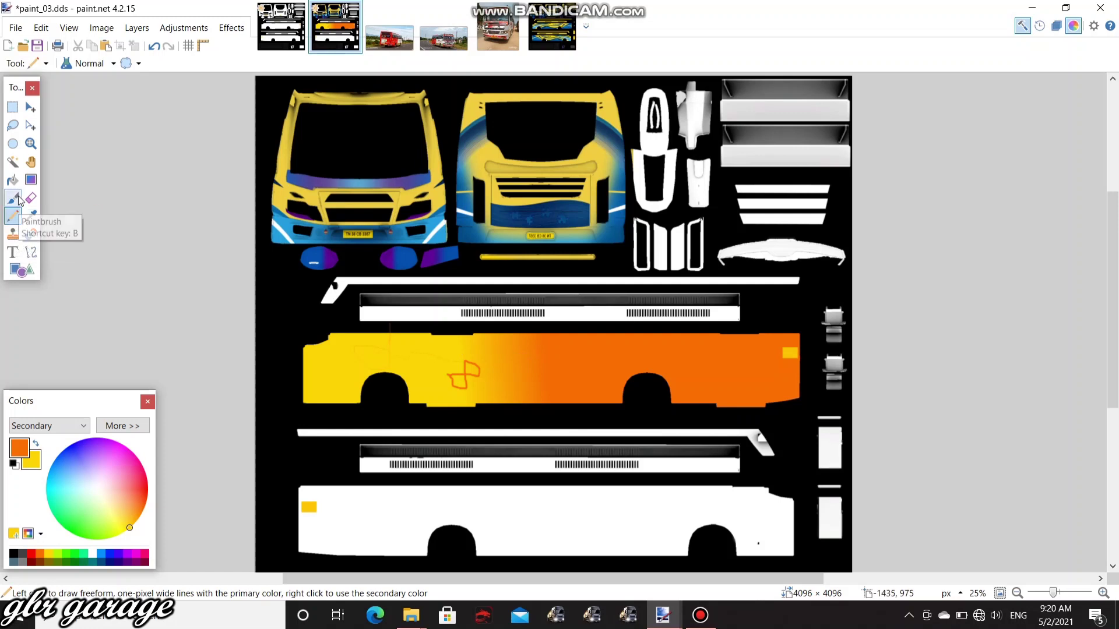
Expand the detailed colour values and sample the front panel's yellow as the primary colour with the Color Picker.
left_click(27, 218)
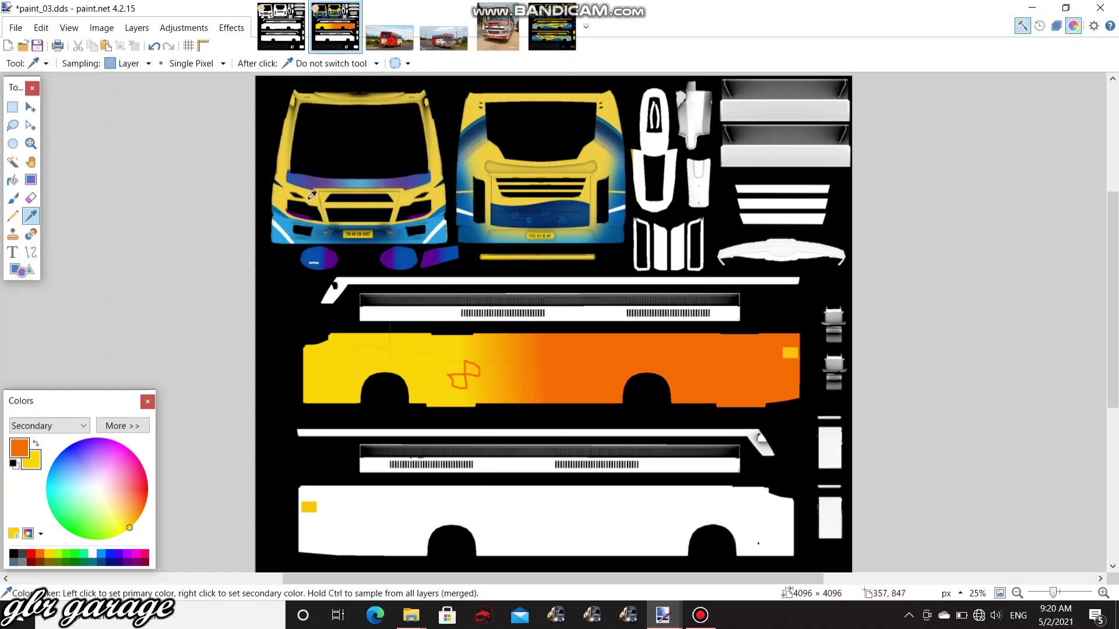
left_click(125, 426)
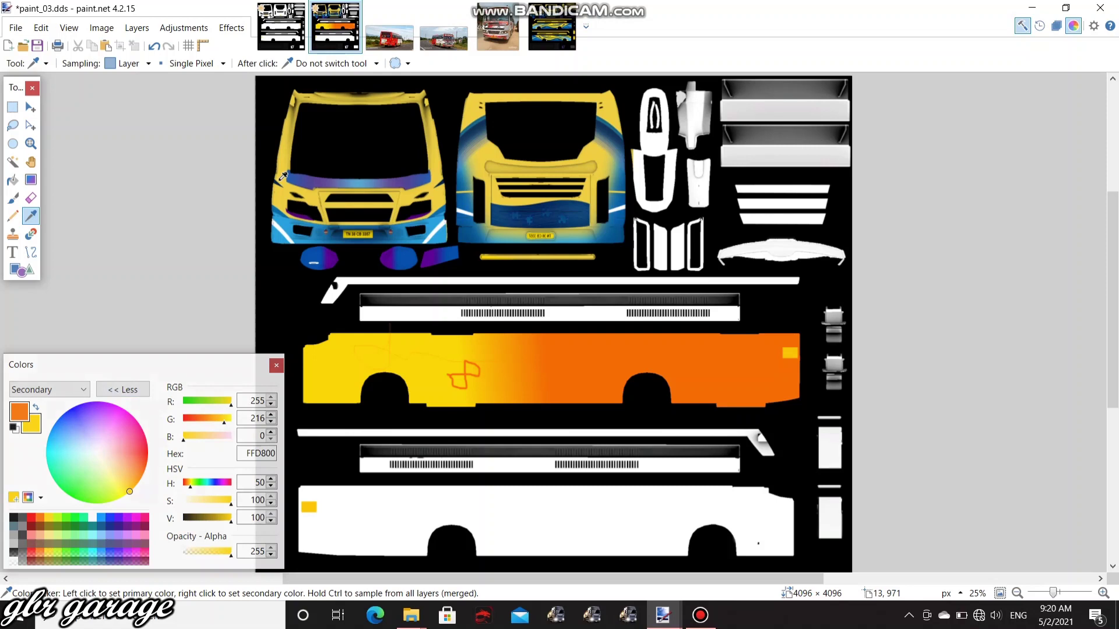
left_click(280, 151)
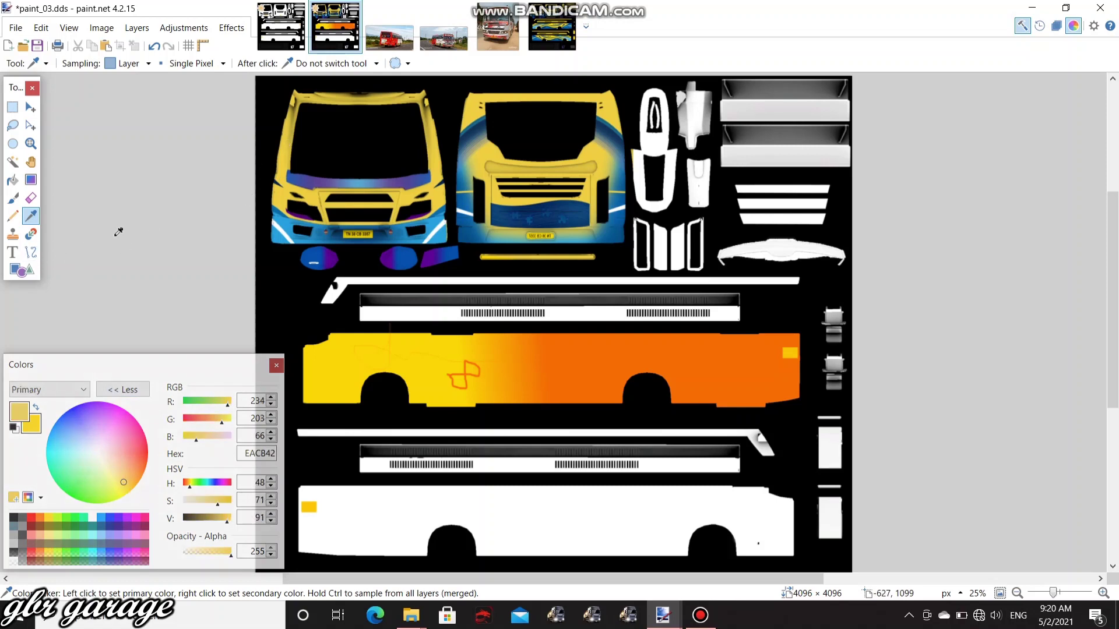
Try painting with the Clone Stamp without setting an anchor point.
left_click(10, 238)
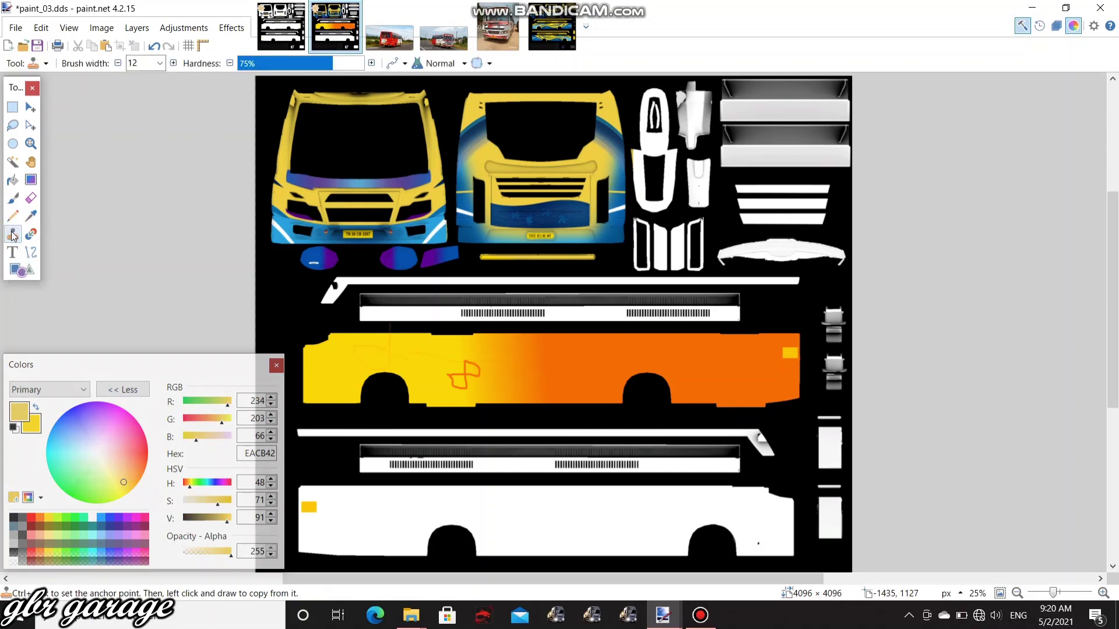
left_click(77, 250)
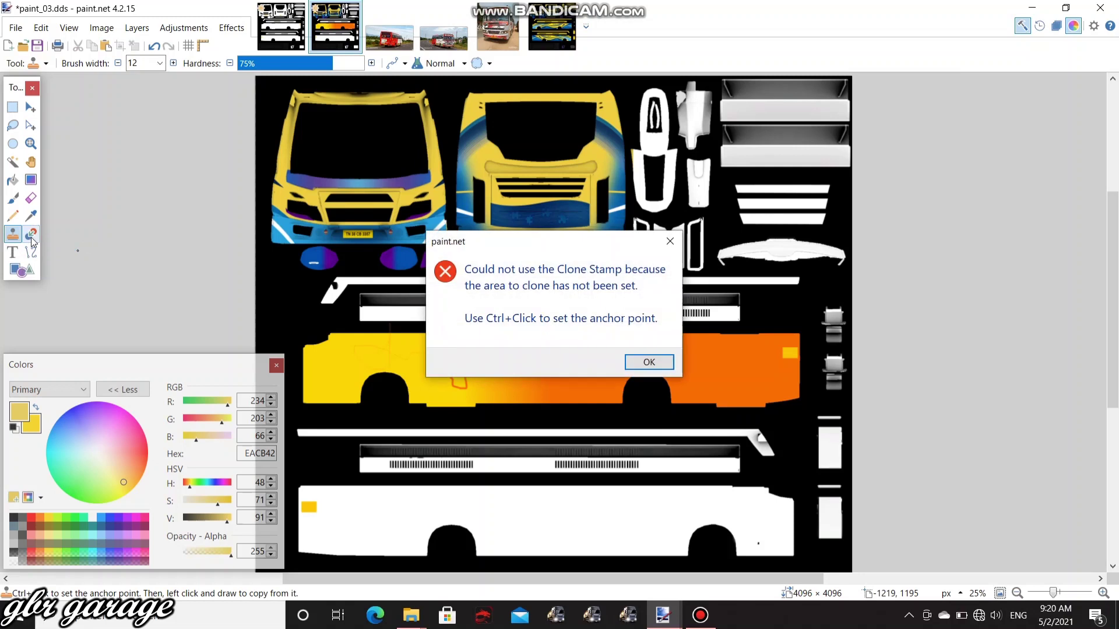
left_click(654, 363)
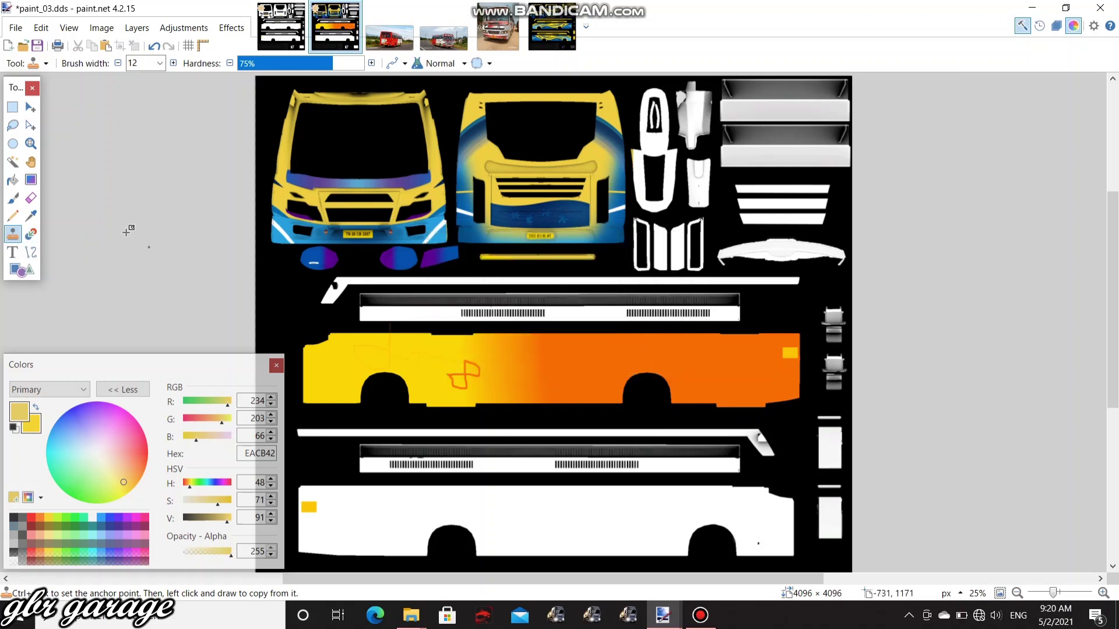
Recolor the front panel's yellow bodywork in bright yellow with the Recolor tool at brush width 95, after collapsing the colour details.
left_click(32, 234)
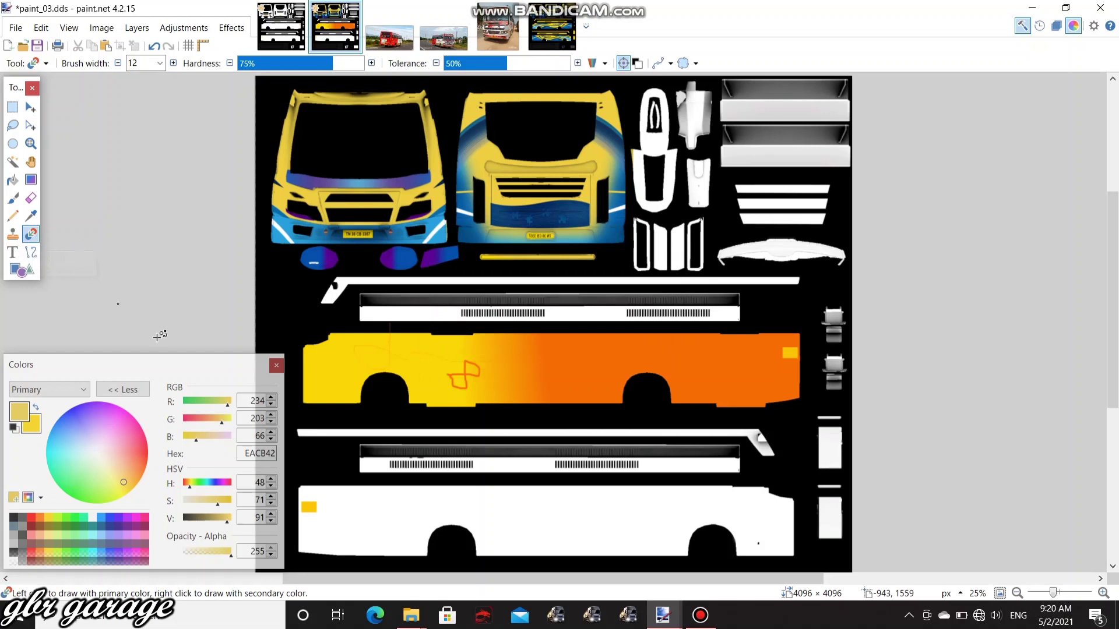
left_click(123, 390)
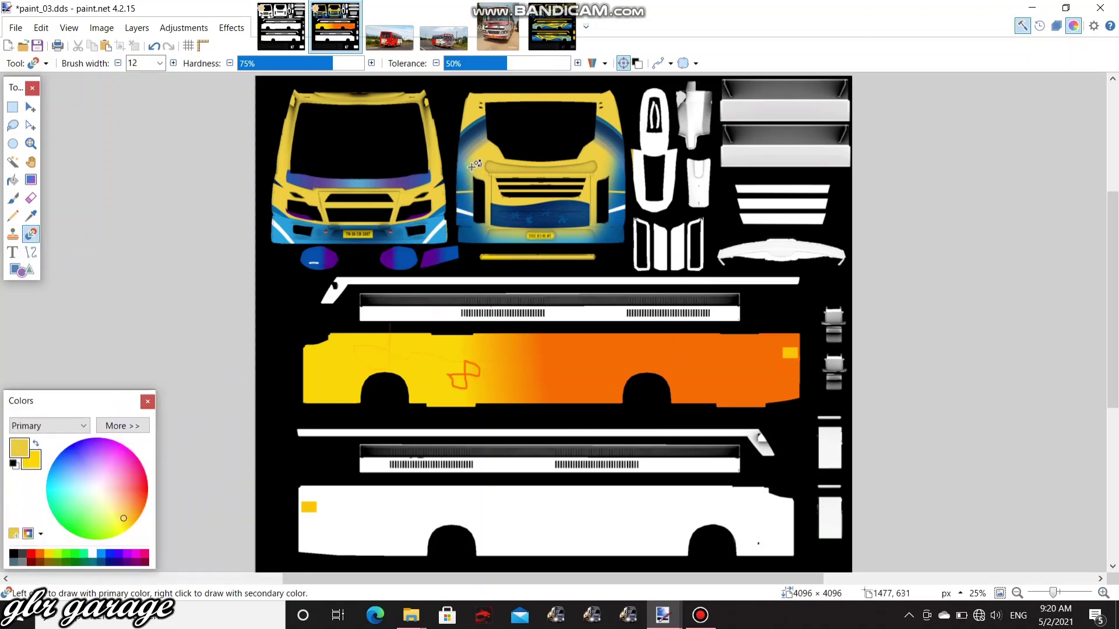
left_click(36, 462)
left_click(50, 560)
left_click(159, 63)
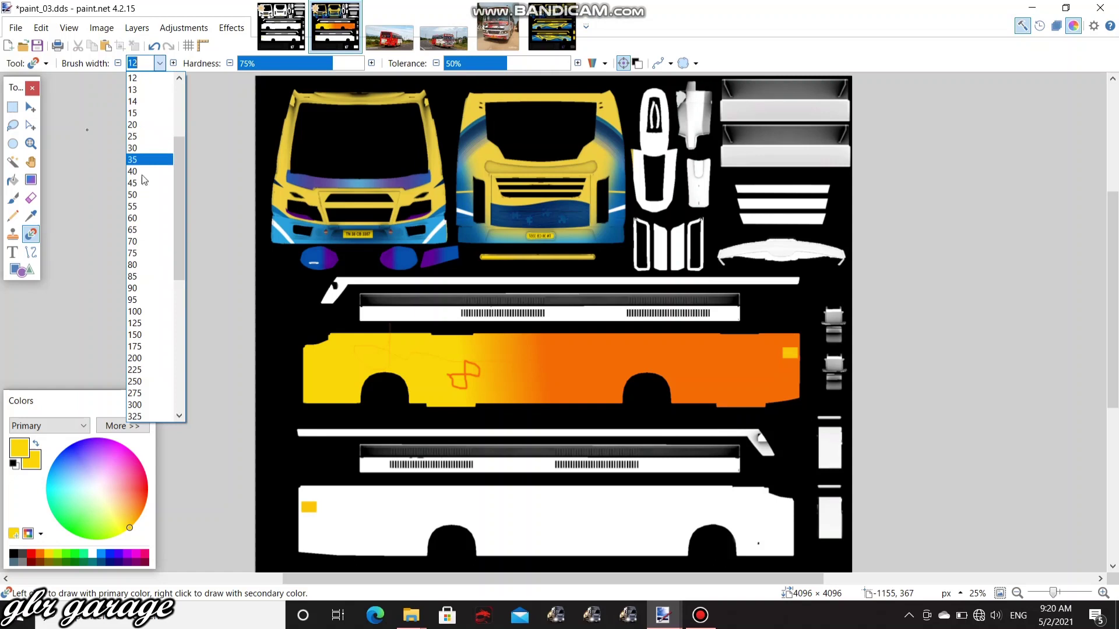
left_click(140, 301)
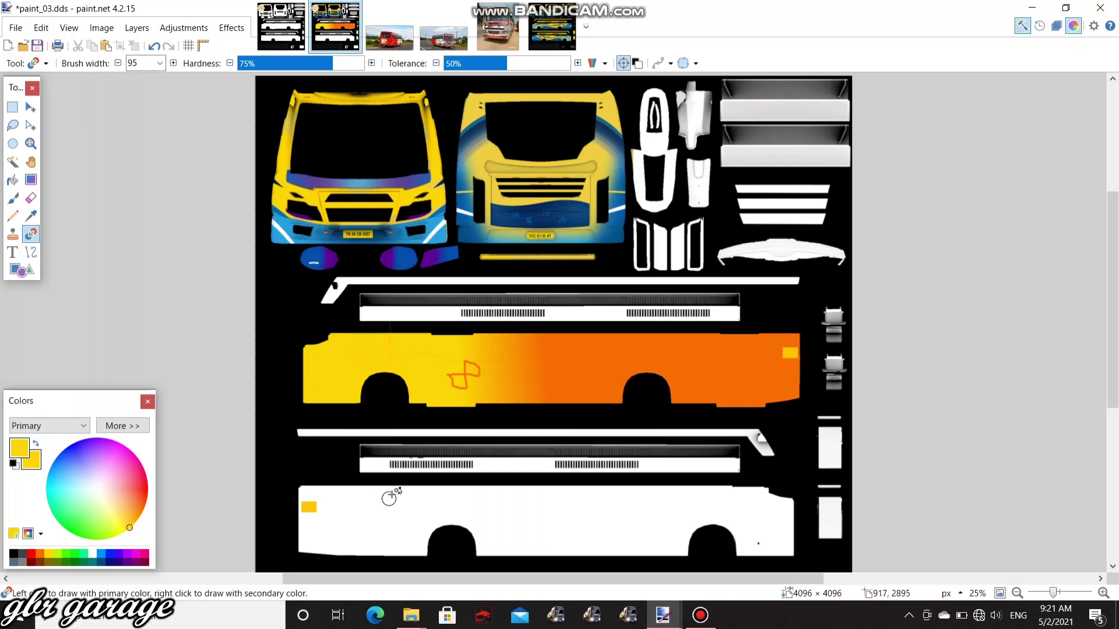
Try recolouring the white bodywork yellow in the roadside OSKP bus photo with the Recolor tool, and undo that recolouring.
left_click(515, 44)
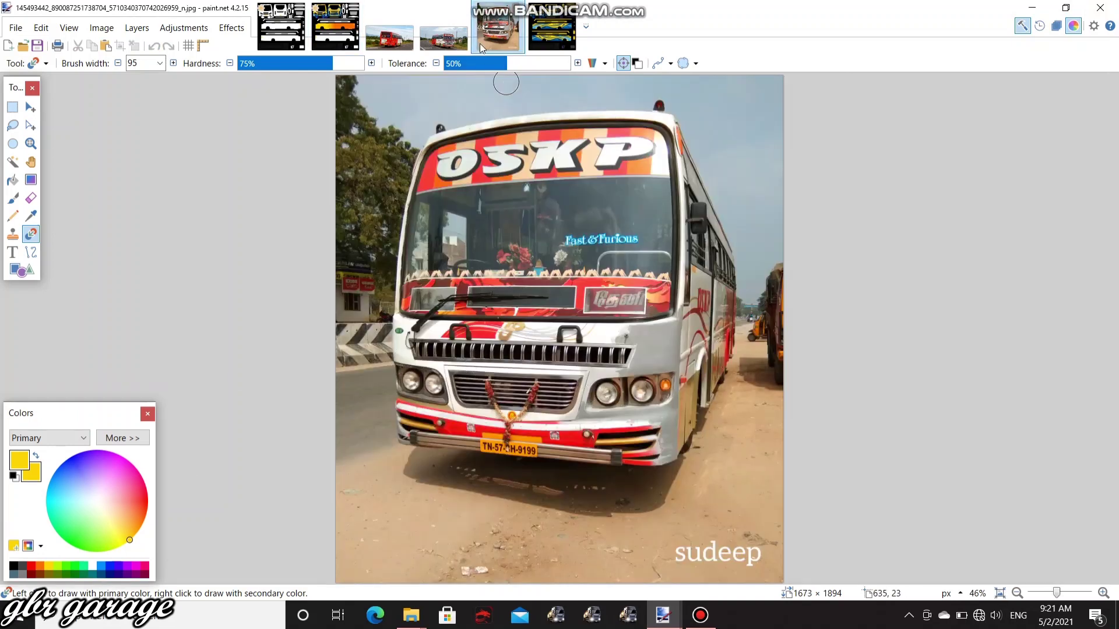
left_click(444, 27)
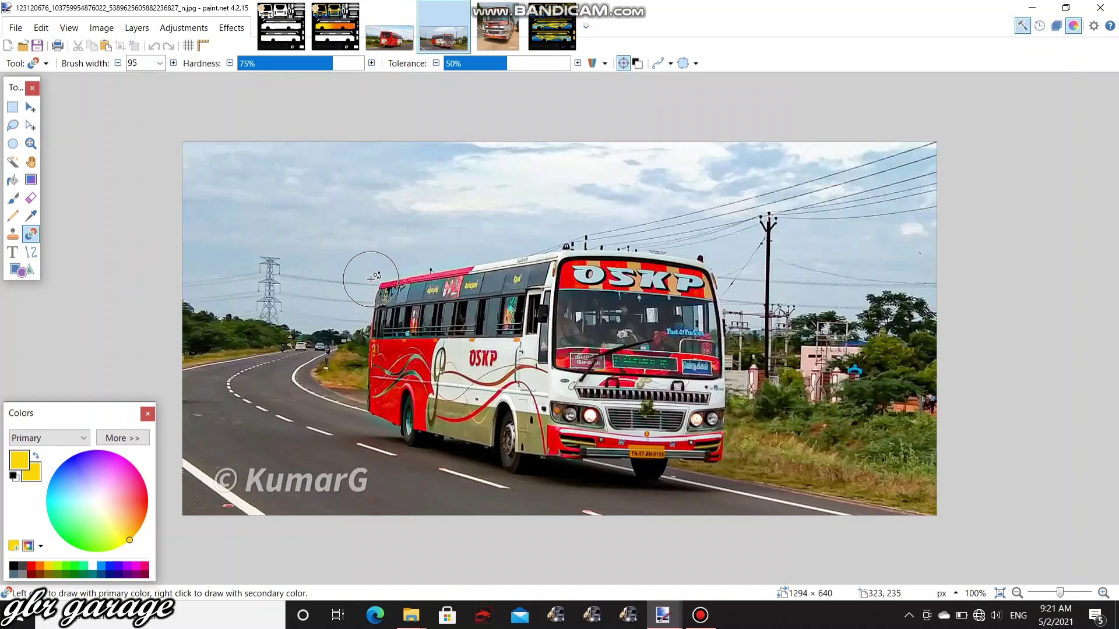
left_click(31, 216)
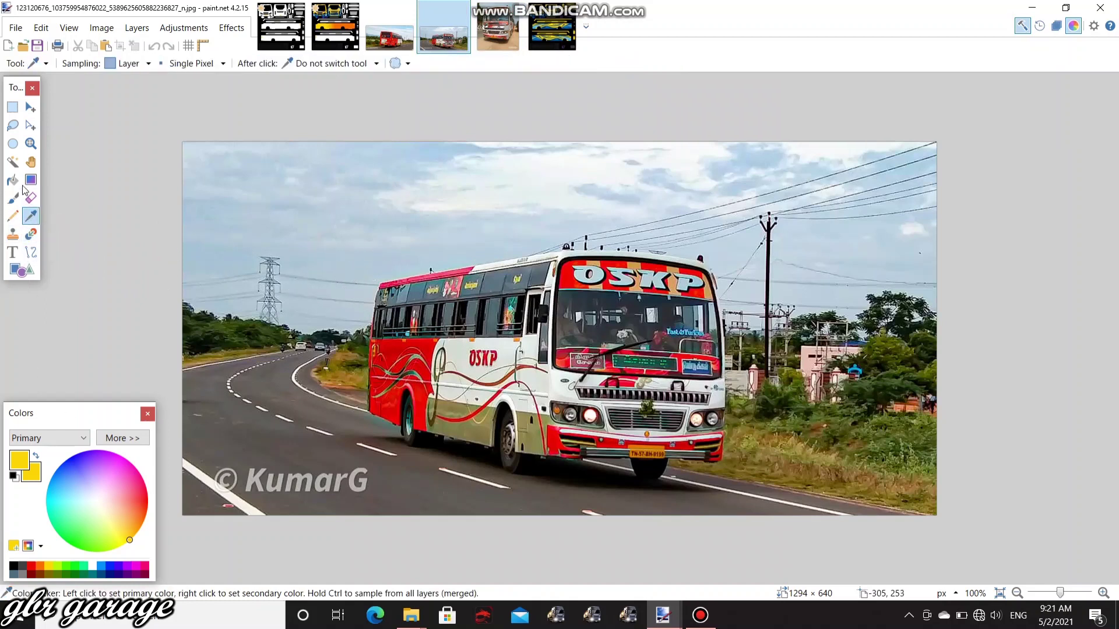
left_click(12, 162)
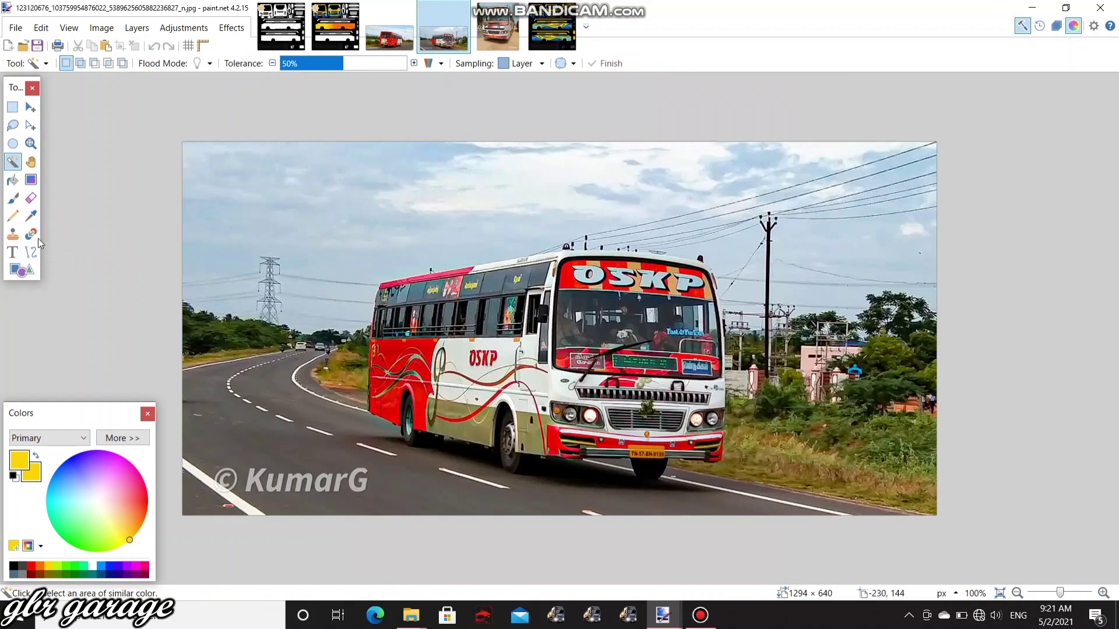
left_click(14, 199)
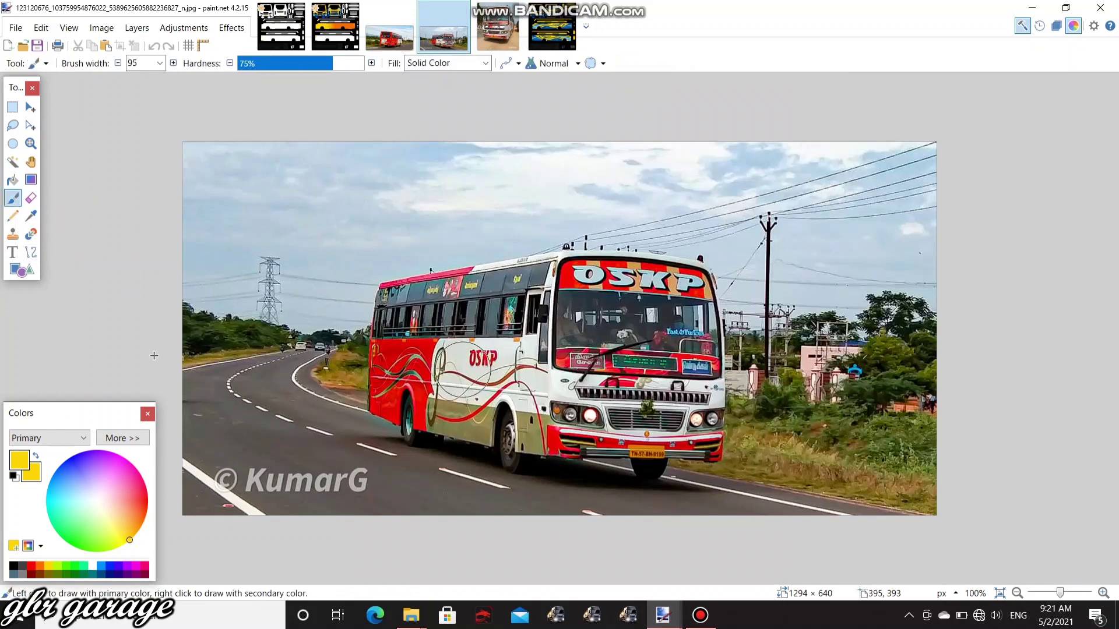
left_click(31, 234)
mouse_move(469, 409)
left_mouse_down()
mouse_move(474, 374)
mouse_move(462, 363)
mouse_move(523, 391)
mouse_move(529, 408)
mouse_move(558, 384)
mouse_move(599, 396)
mouse_move(506, 391)
mouse_move(459, 350)
mouse_move(558, 331)
mouse_move(546, 297)
mouse_move(512, 346)
mouse_move(524, 274)
mouse_move(494, 254)
mouse_move(699, 251)
mouse_move(732, 291)
mouse_move(709, 350)
mouse_move(599, 360)
mouse_move(722, 405)
left_mouse_up()
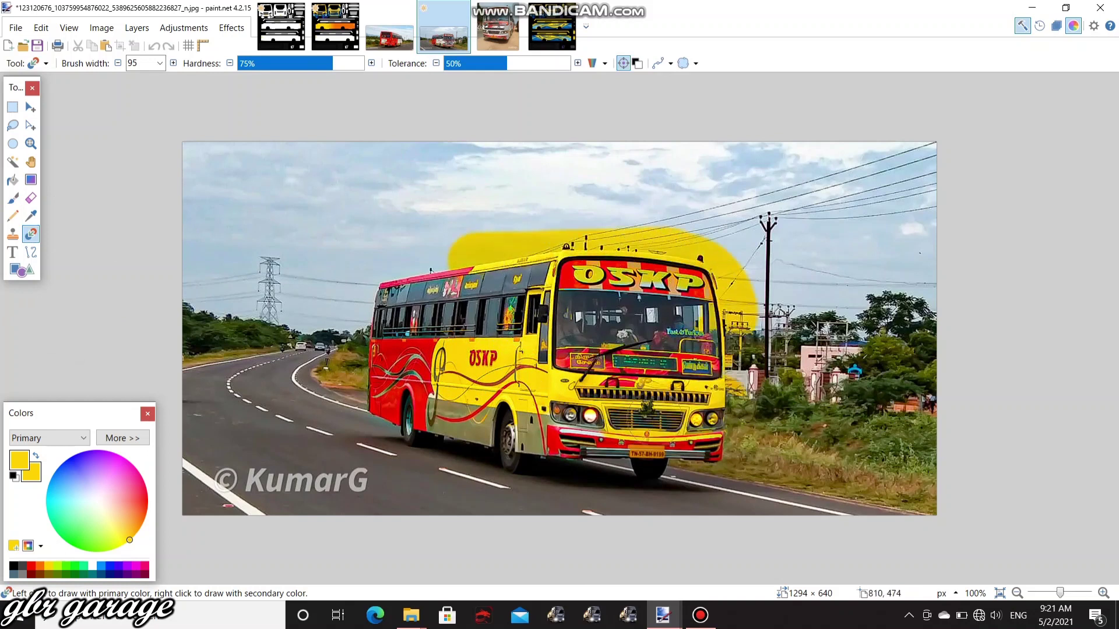
key("ctrl+z")
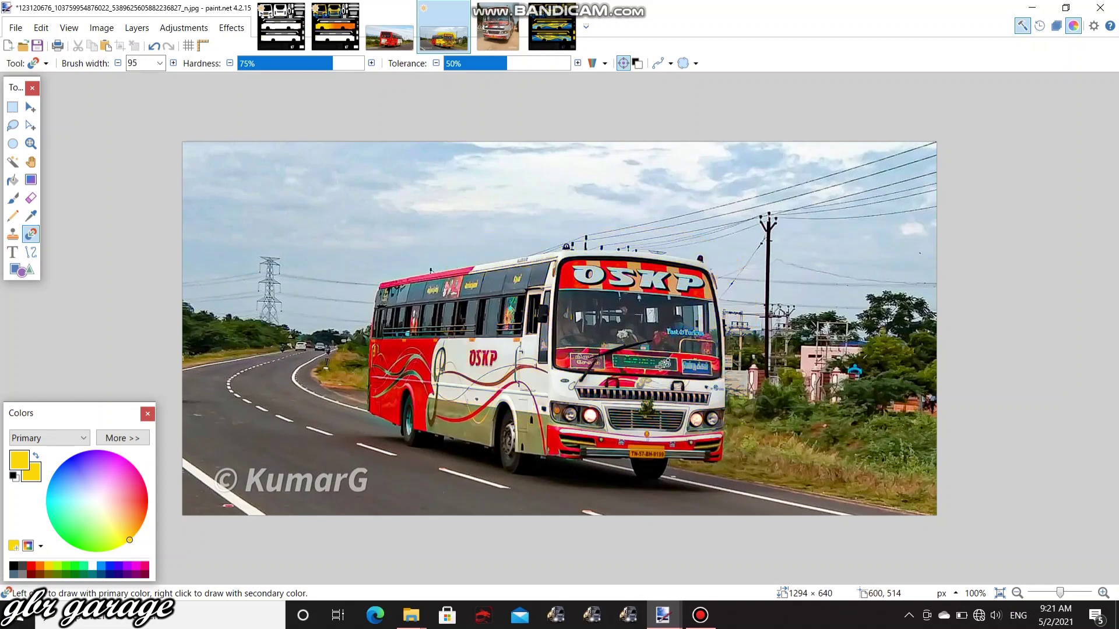
Return to the paint_03.dds template and add the yellow text "sahara" in Cooper Black, size 108, on the upper side body's orange area.
left_click(325, 25)
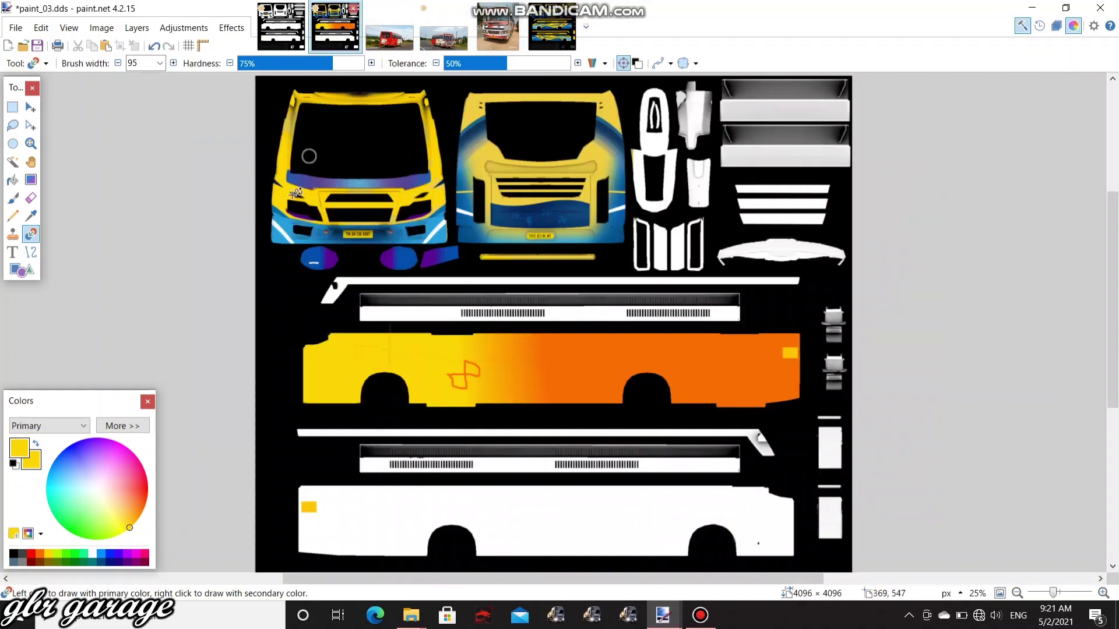
left_click(13, 252)
left_click(547, 376)
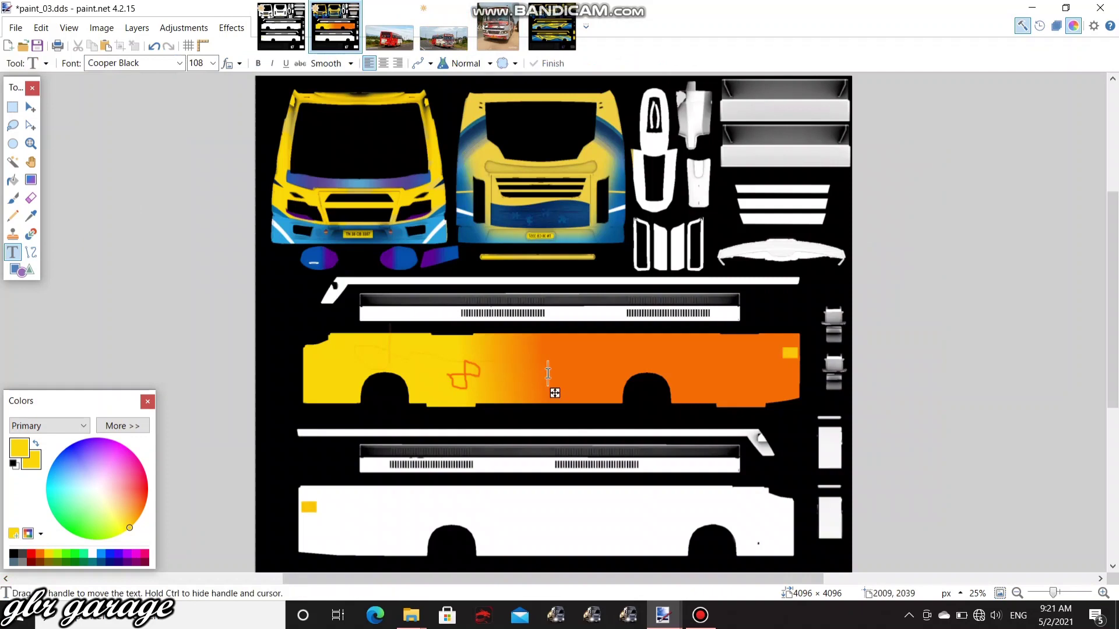
type("sahara")
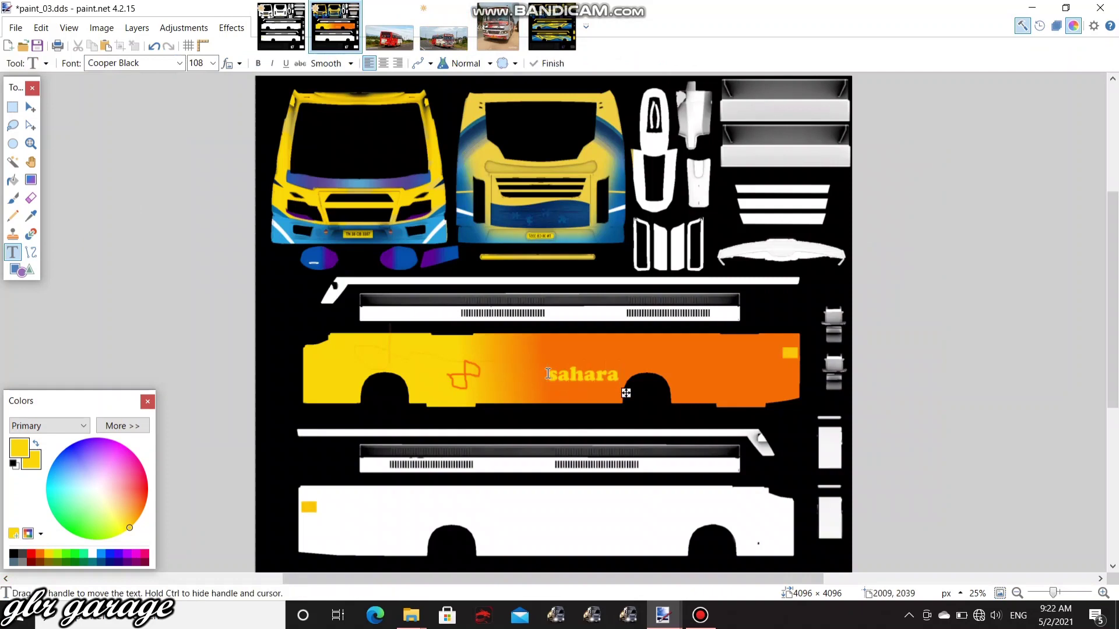
left_click(179, 63)
left_click(38, 313)
Draw two bent yellow curves, width 95 and about 1580 pixels long, across the "sahara" text on the upper side body.
left_click(31, 253)
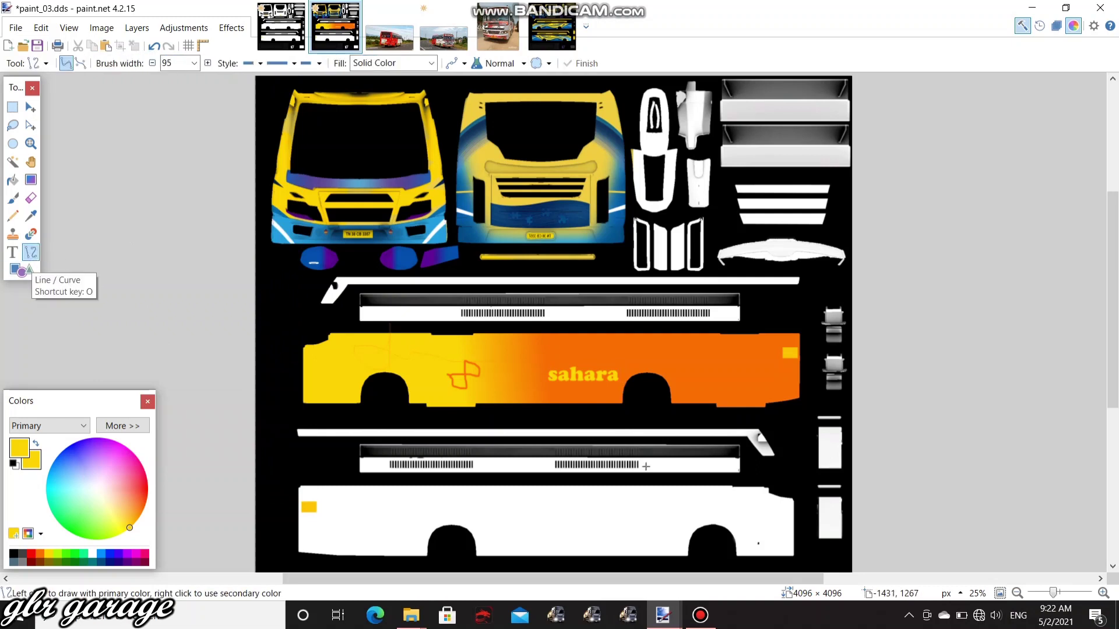
left_click_drag(492, 353, 702, 342)
left_click_drag(578, 350, 592, 369)
key("Return")
left_click_drag(495, 354, 614, 388)
left_click_drag(692, 350, 703, 345)
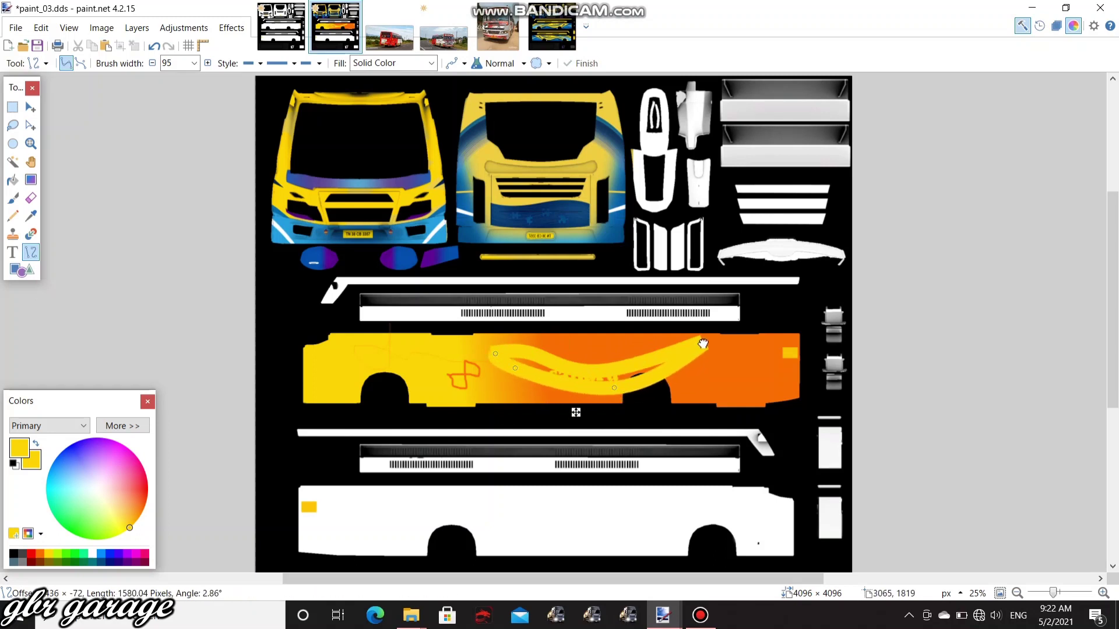
key("Return")
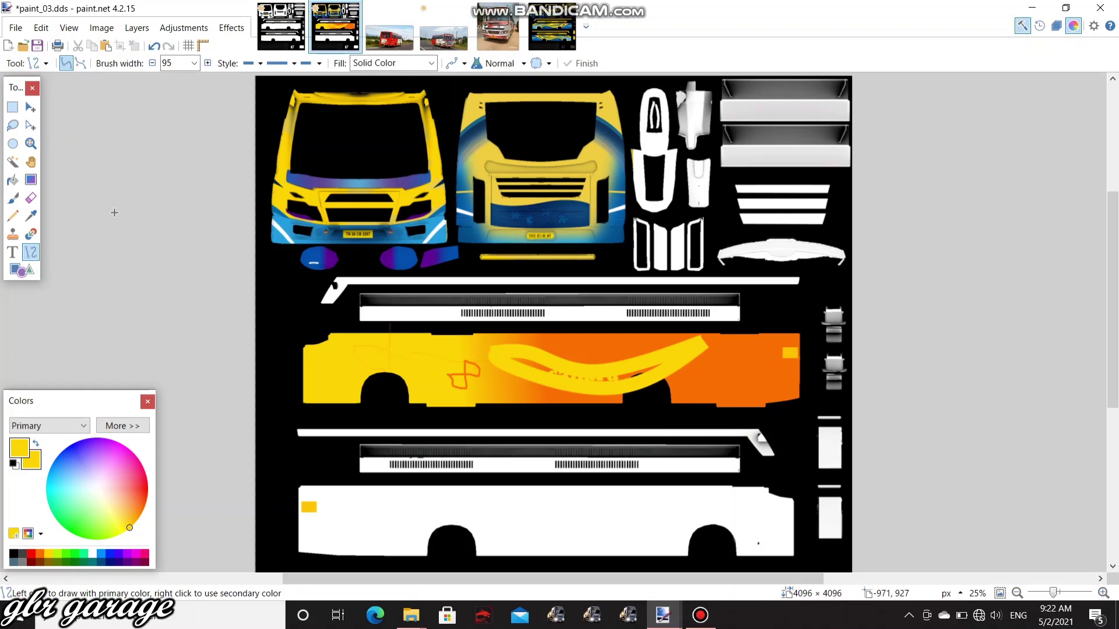
Draw a yellow ellipse about 140 pixels high near the left end of the upper side body.
left_click(22, 270)
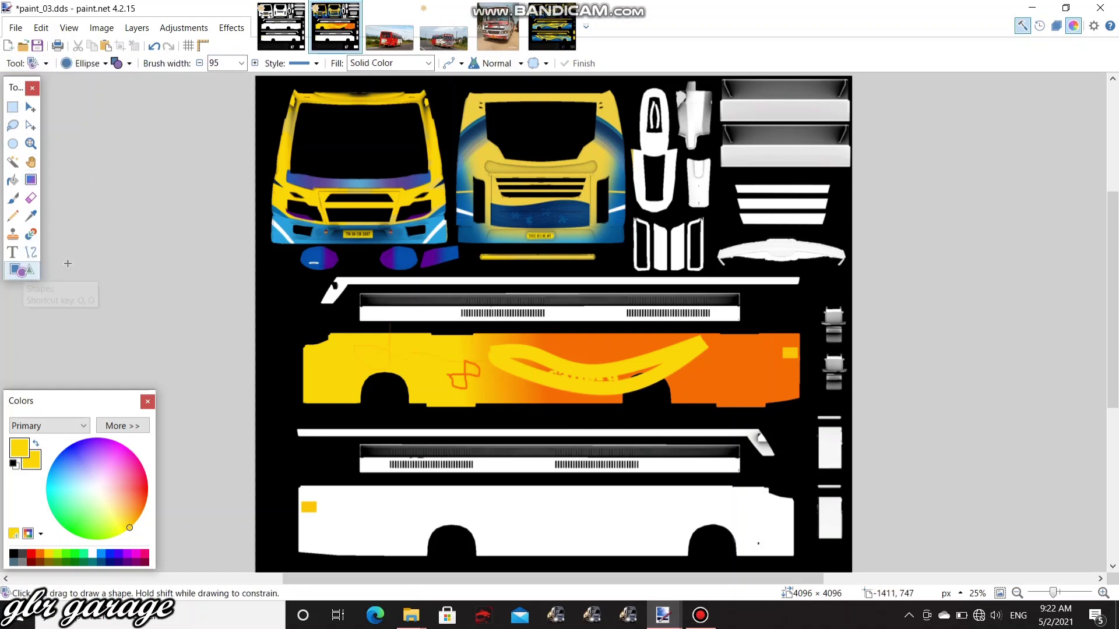
left_click_drag(344, 344, 385, 364)
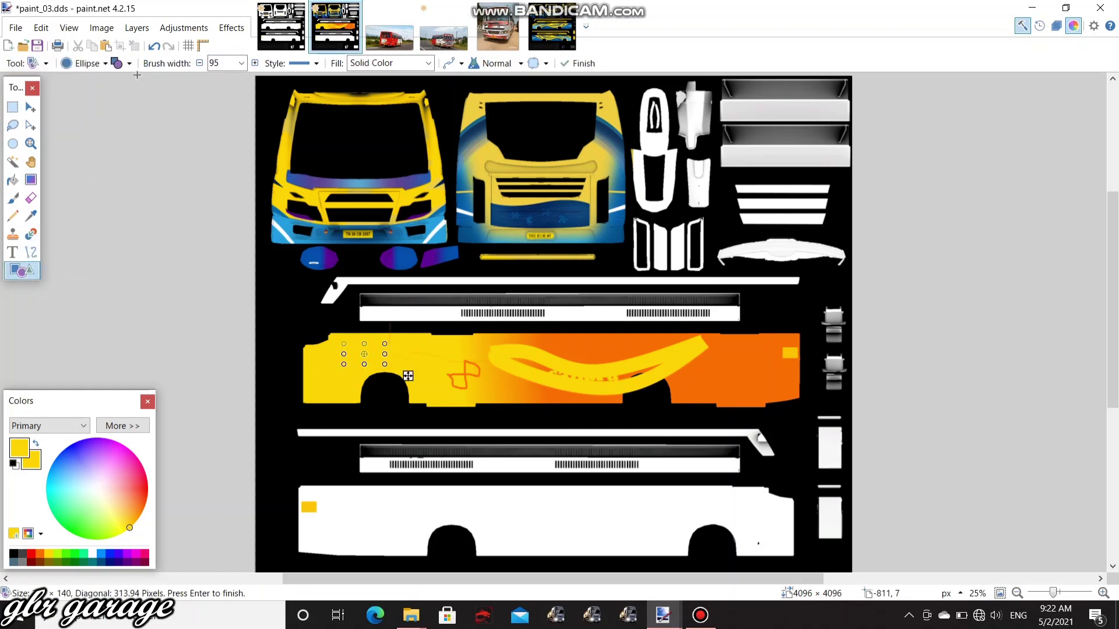
left_click(104, 63)
key("Return")
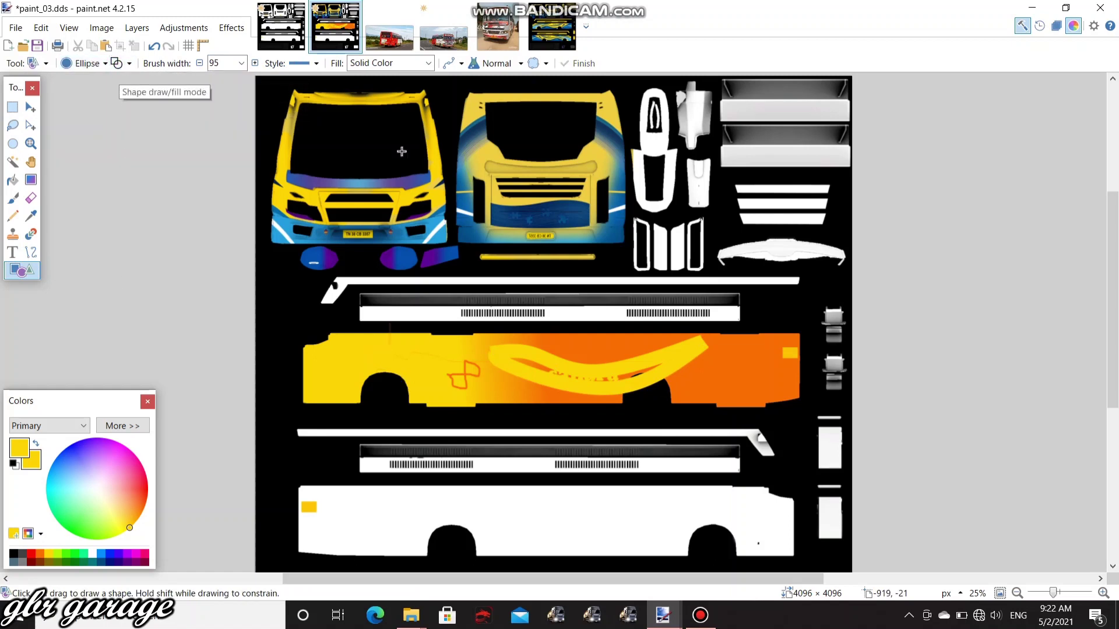
Draw an ellipse about 224 pixels high at the side body's right end, try its outline and fill modes, and make the secondary colour orange.
left_click_drag(728, 346, 769, 379)
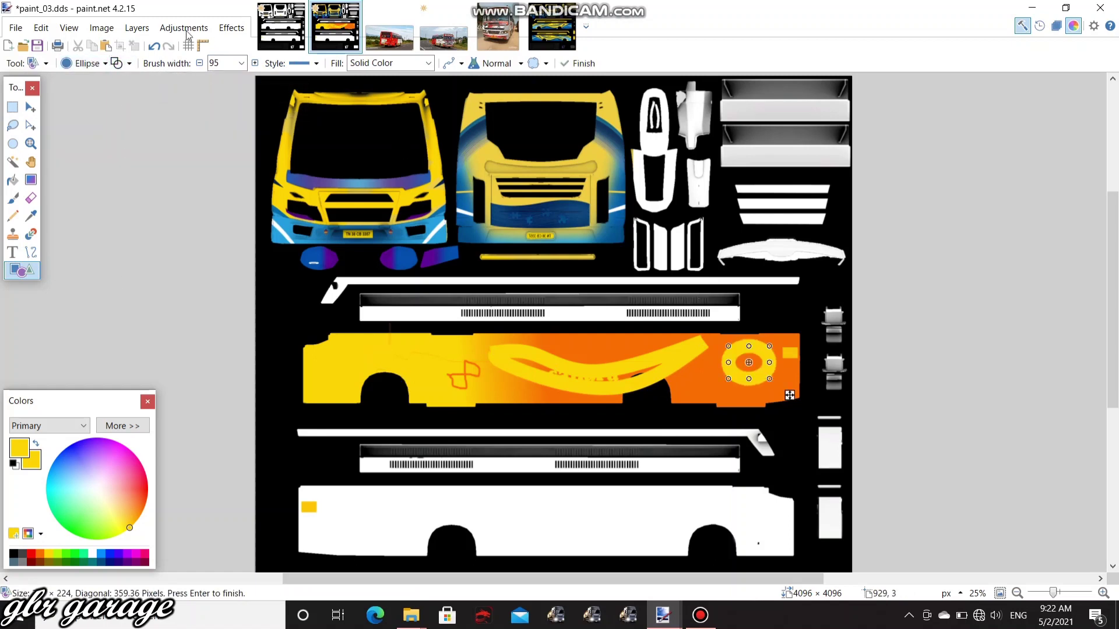
left_click(117, 63)
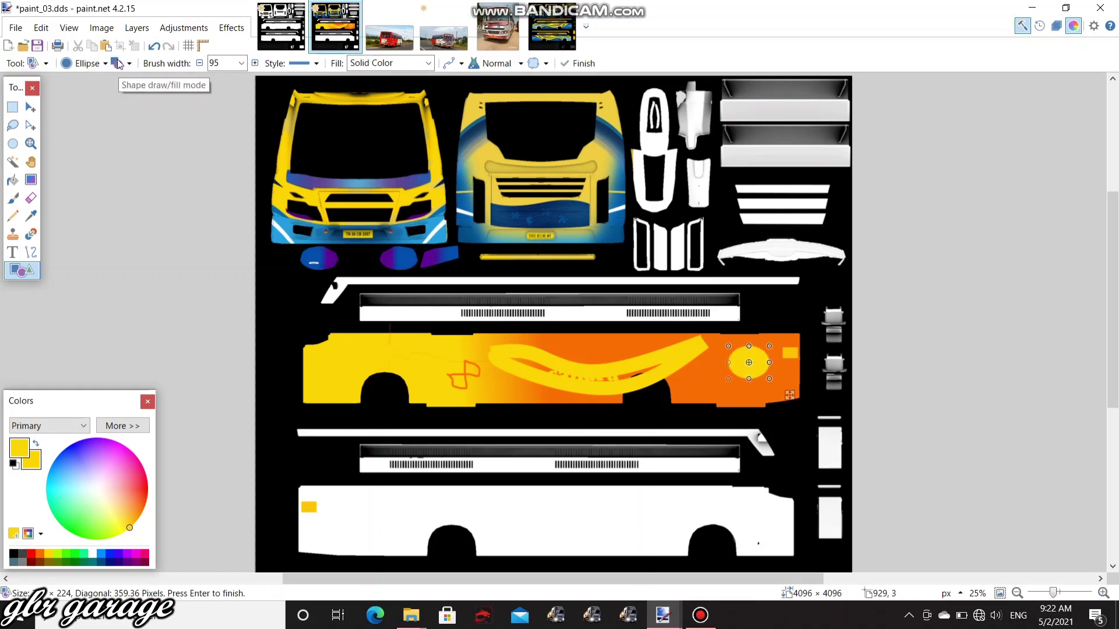
left_click(117, 63)
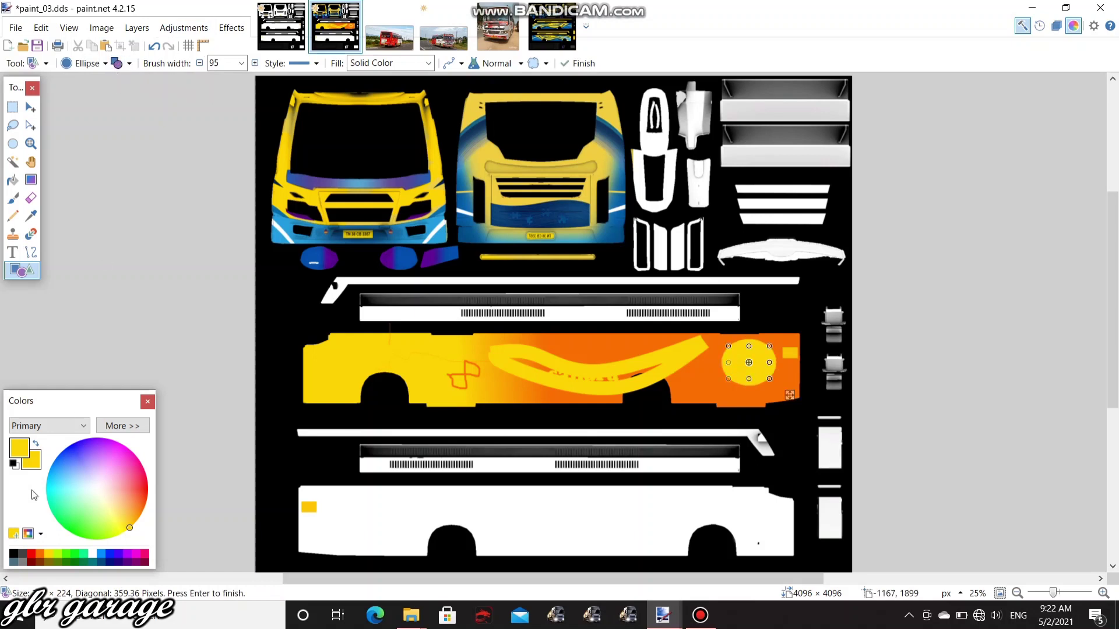
right_click(40, 560)
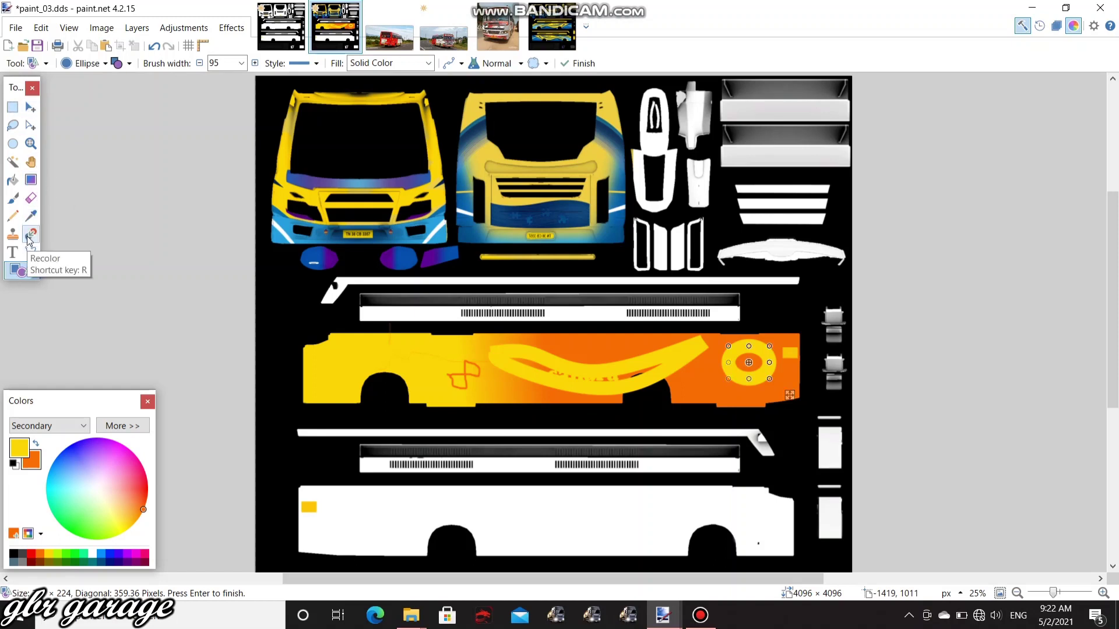
Minimize the paint.net window to return to the desktop.
left_click(663, 615)
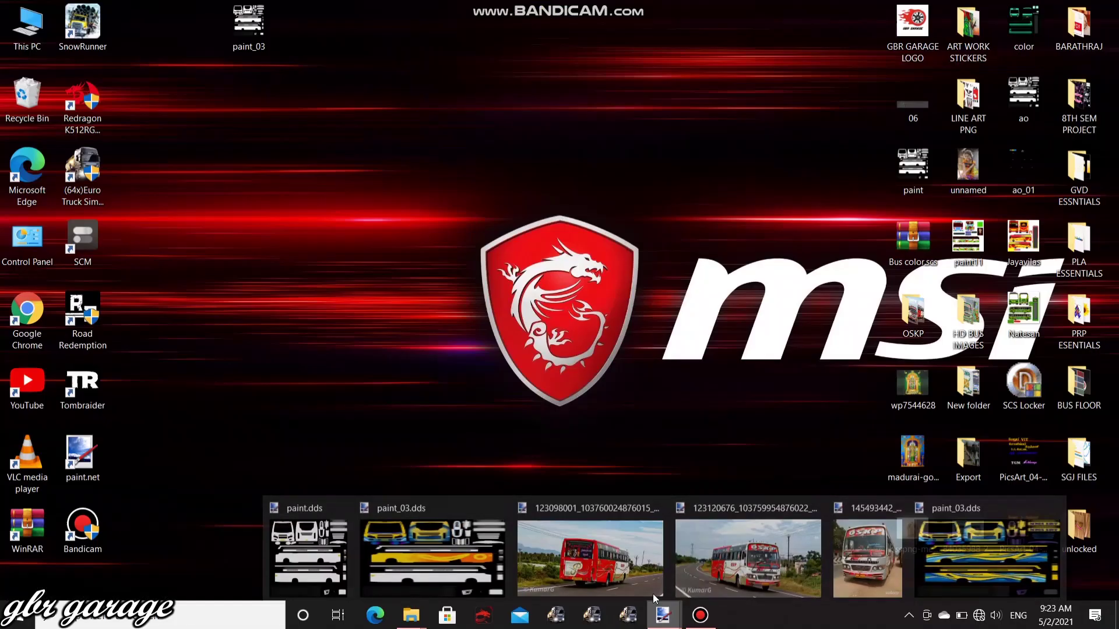
Switch back to the paint_03.dds livery in paint.net and review the available image, layer, adjustment and distortion effect commands.
left_click(376, 556)
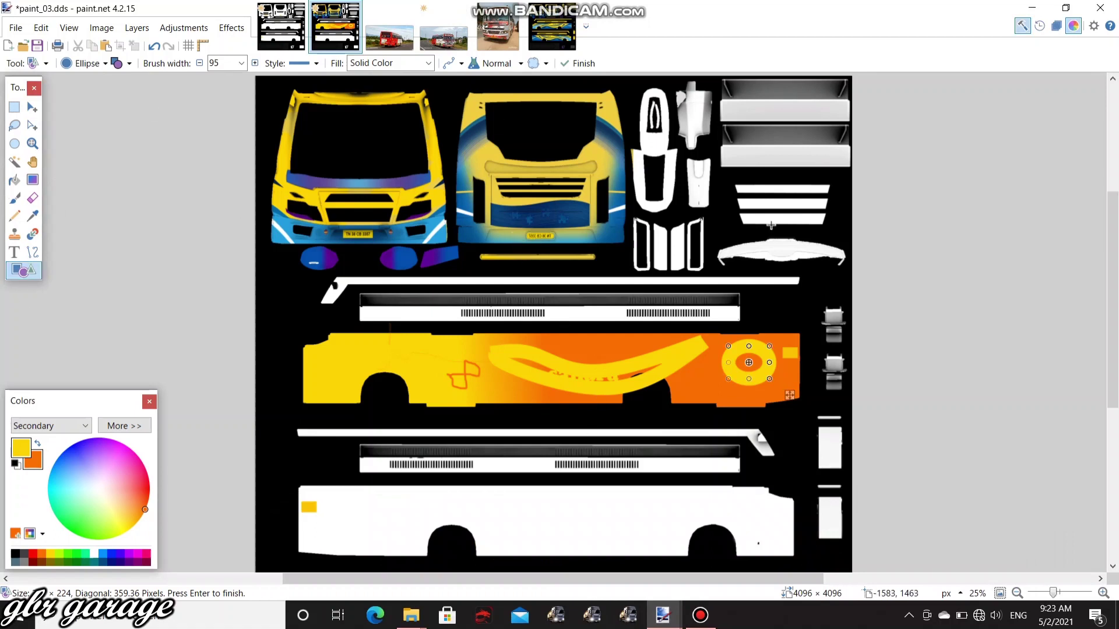
left_click(105, 29)
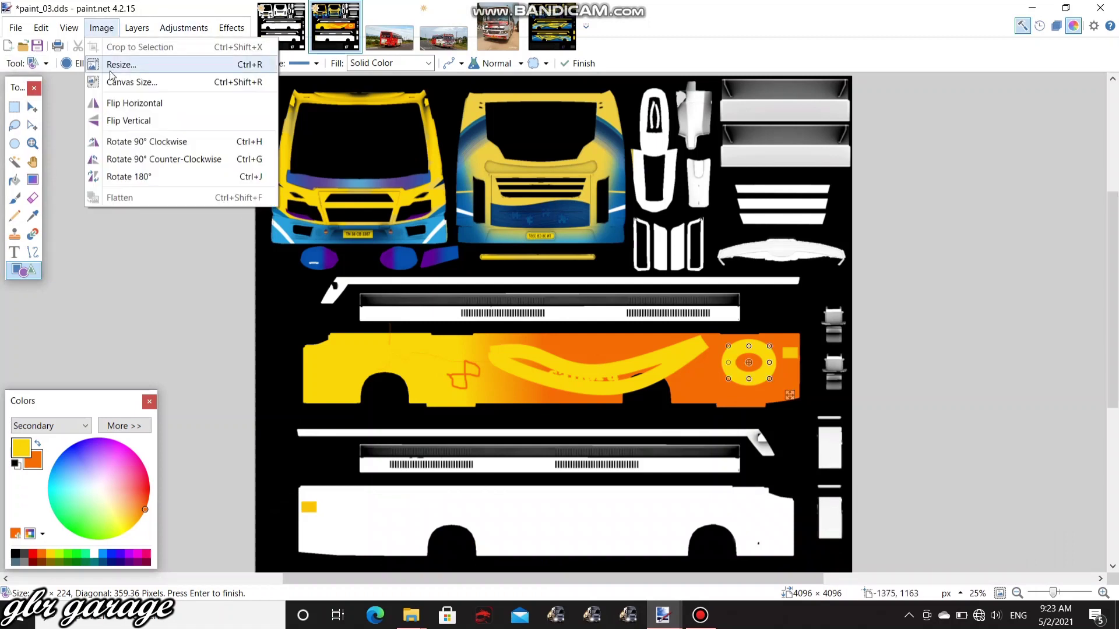
left_click(126, 240)
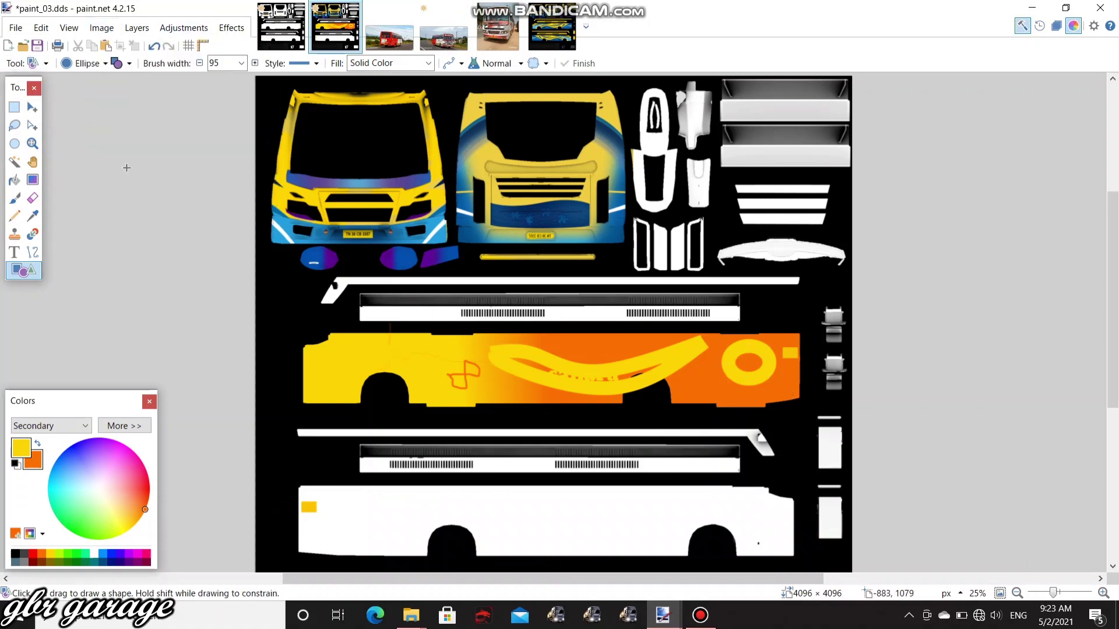
left_click(140, 32)
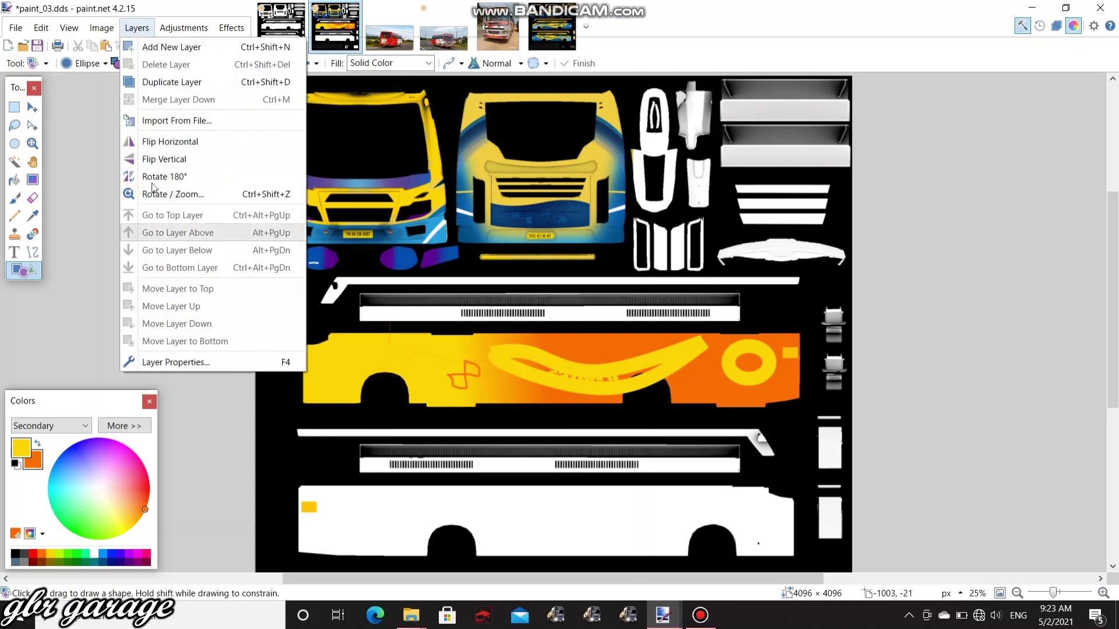
left_click(59, 138)
left_click(169, 32)
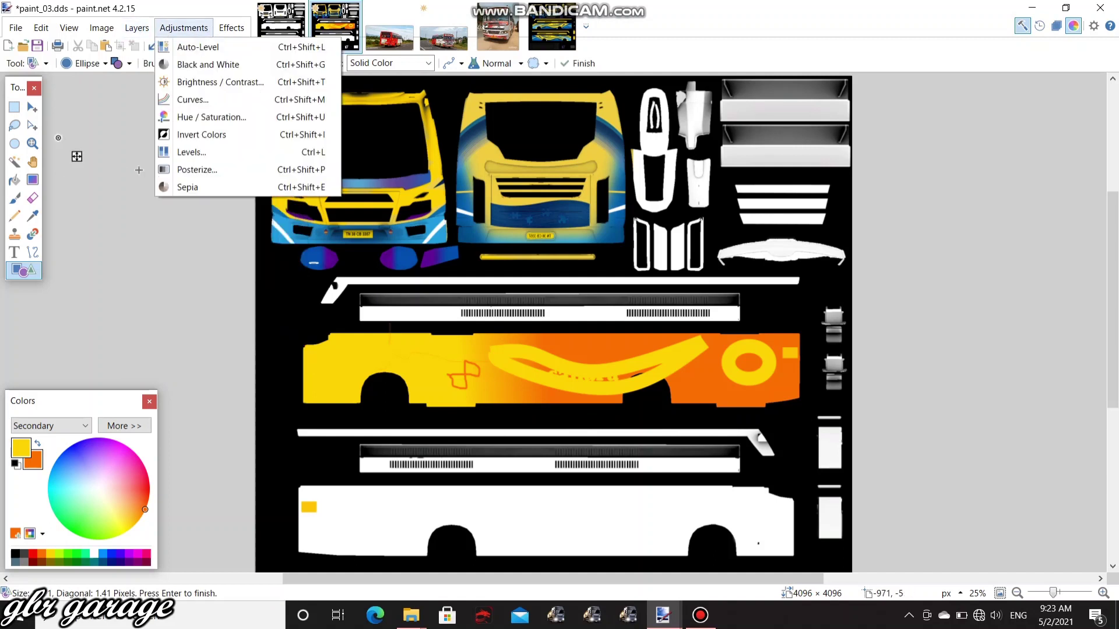
left_click(117, 141)
left_click(231, 28)
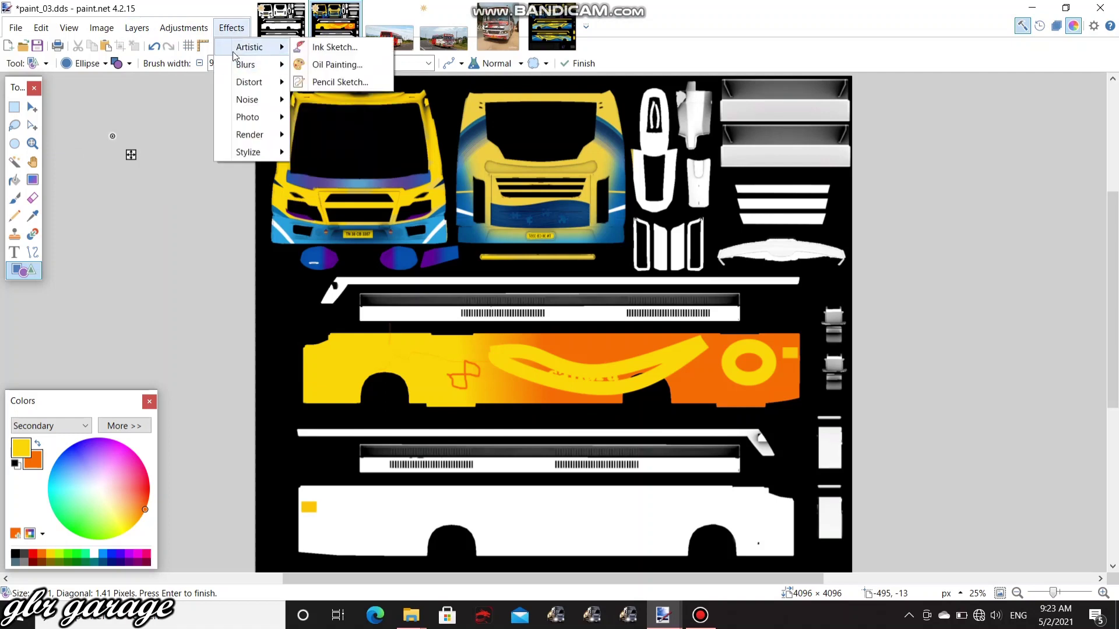
mouse_move(268, 91)
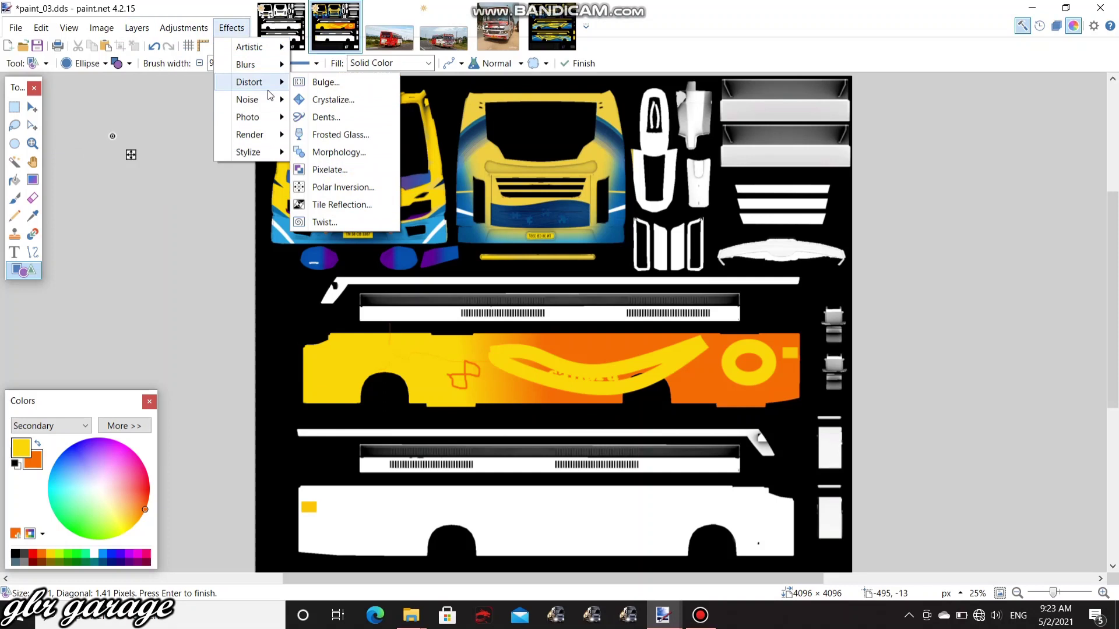
Open the white and red OSKP bus front photo and look over the artistic and blur effects.
left_click(508, 20)
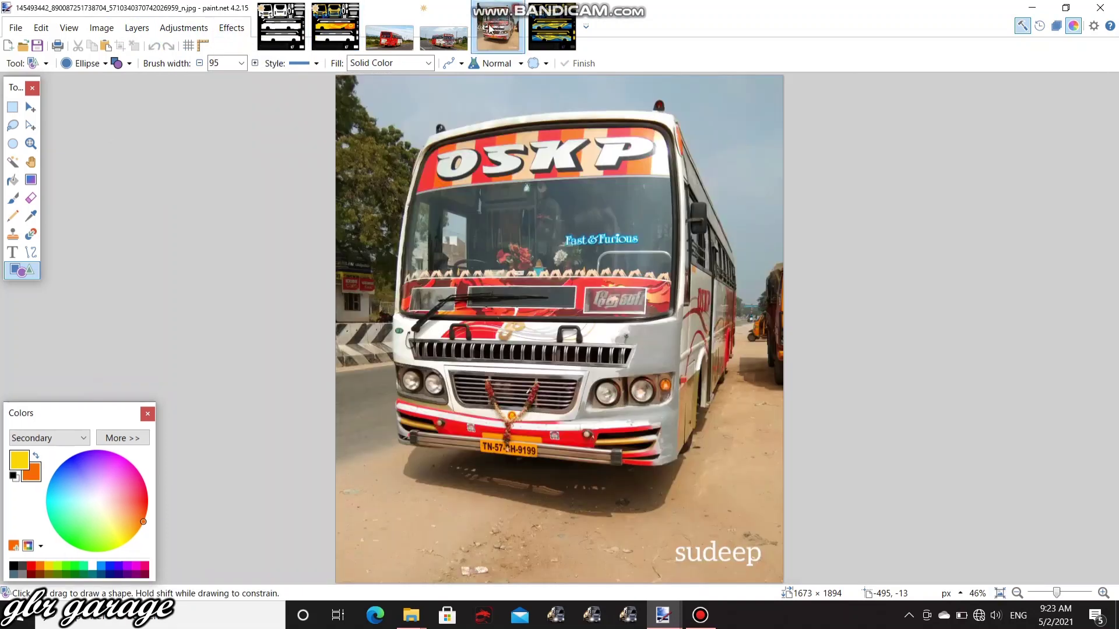
left_click(184, 28)
mouse_move(225, 23)
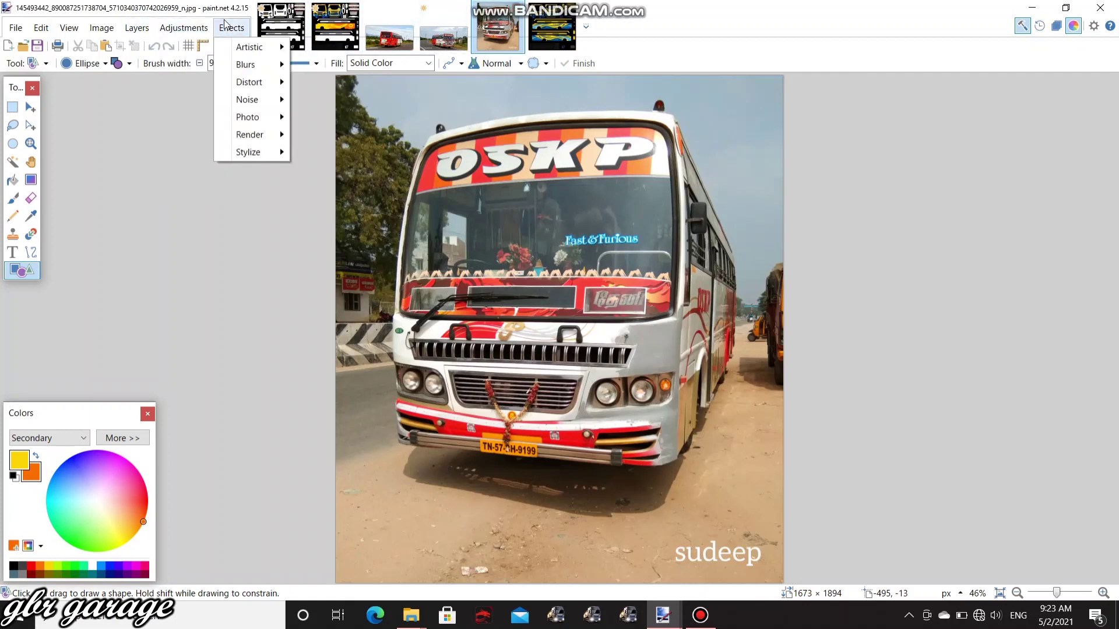
mouse_move(242, 49)
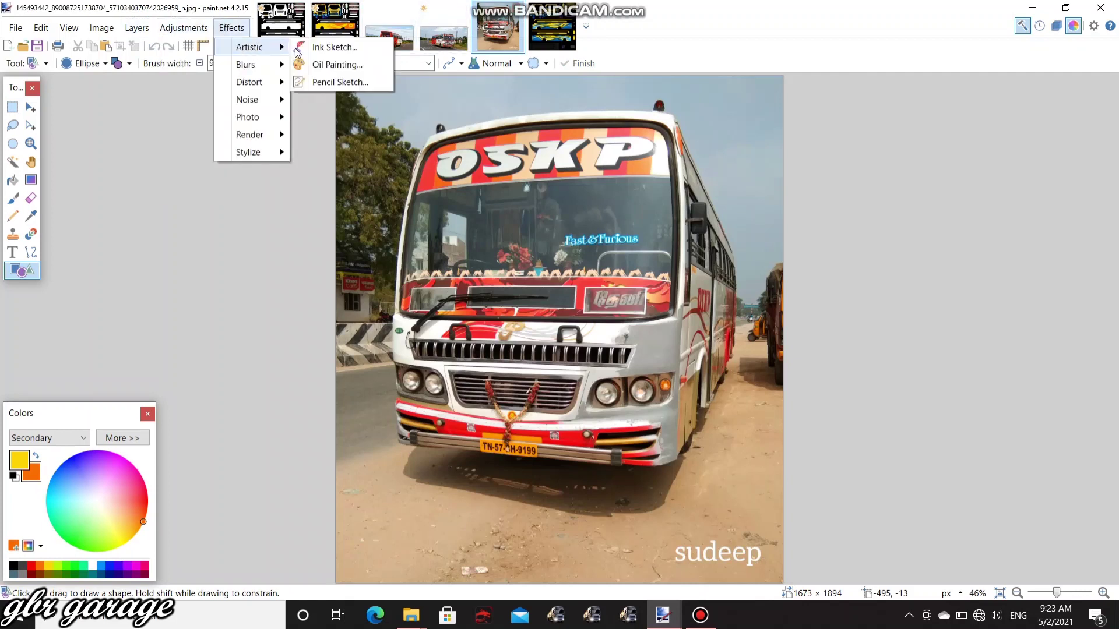
mouse_move(268, 74)
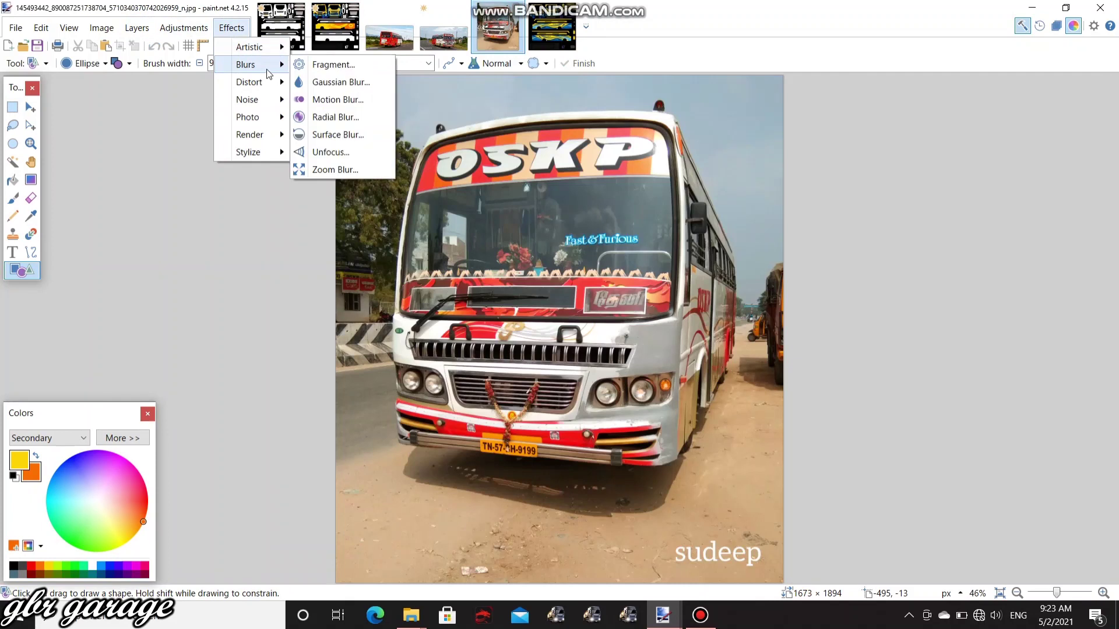
left_click(114, 210)
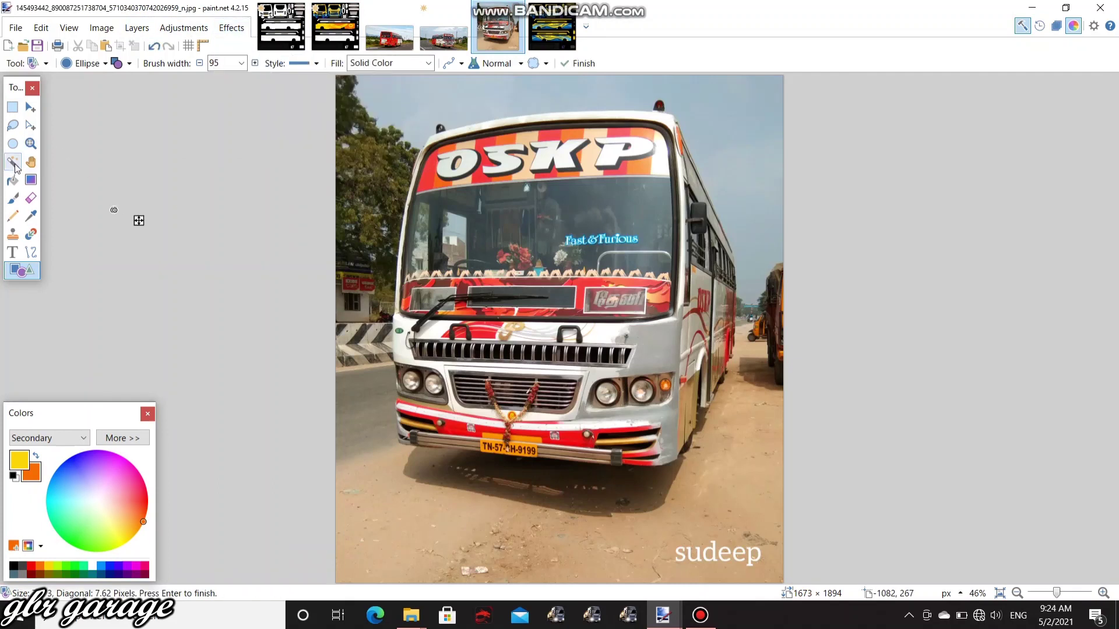
Select the red area beside the OSKP lettering with the Magic Wand and try a Gaussian Blur of radius 12.
left_click(13, 163)
left_click(434, 178)
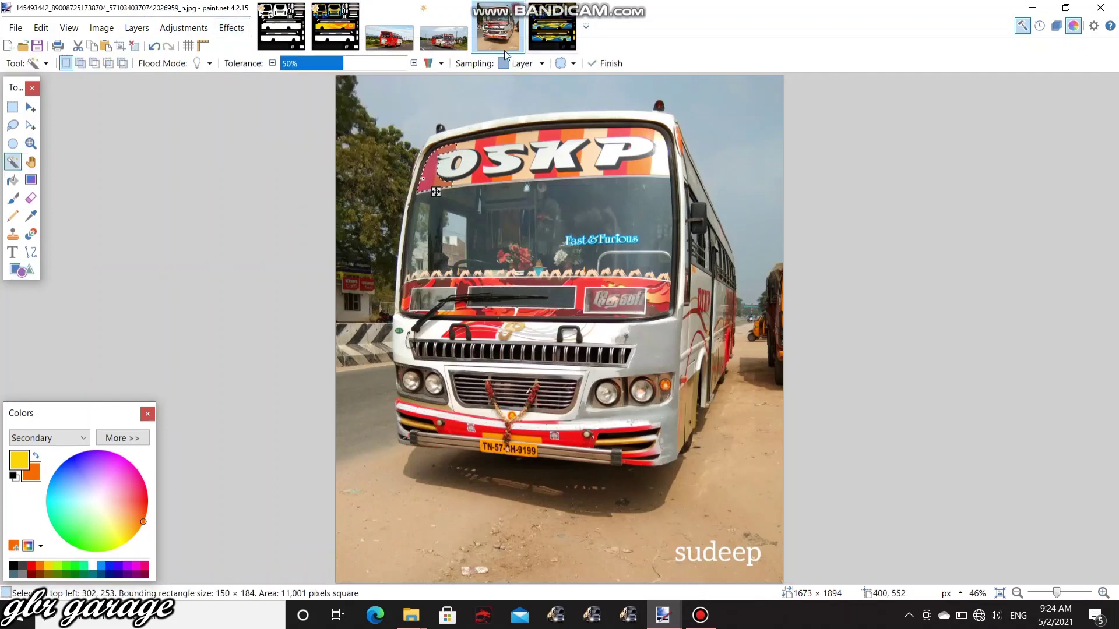
left_click(231, 27)
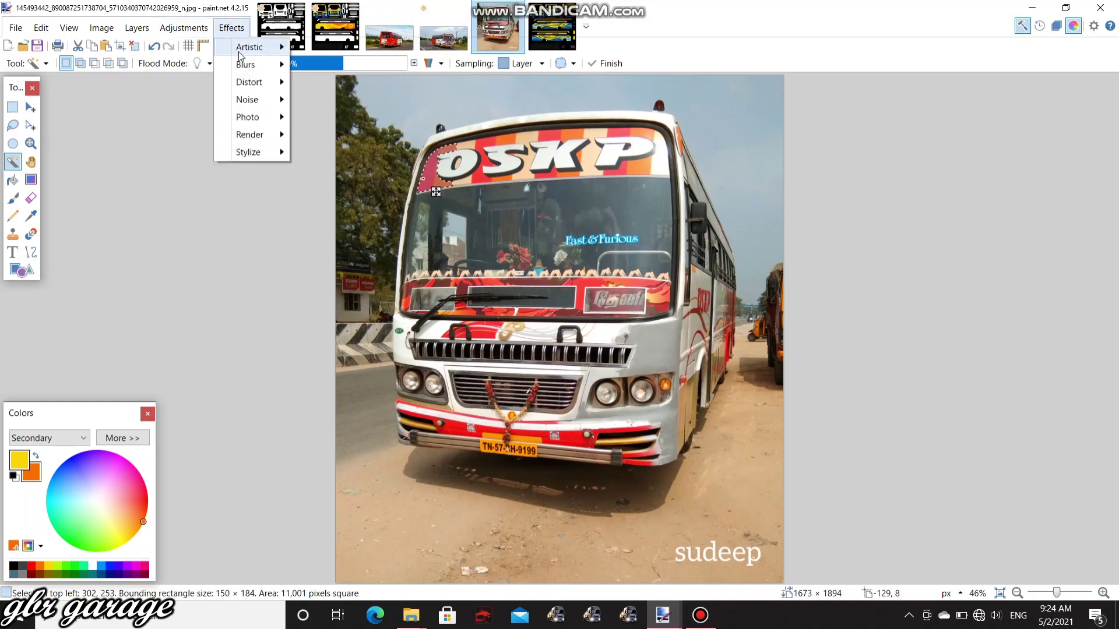
mouse_move(244, 65)
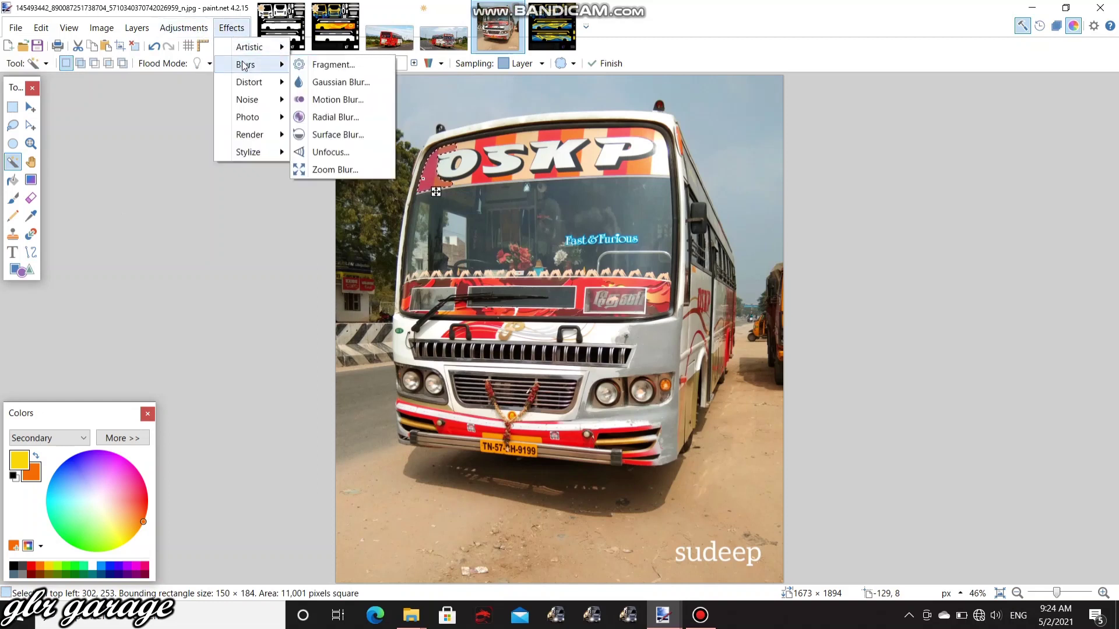
left_click(330, 82)
left_click_drag(542, 303, 454, 300)
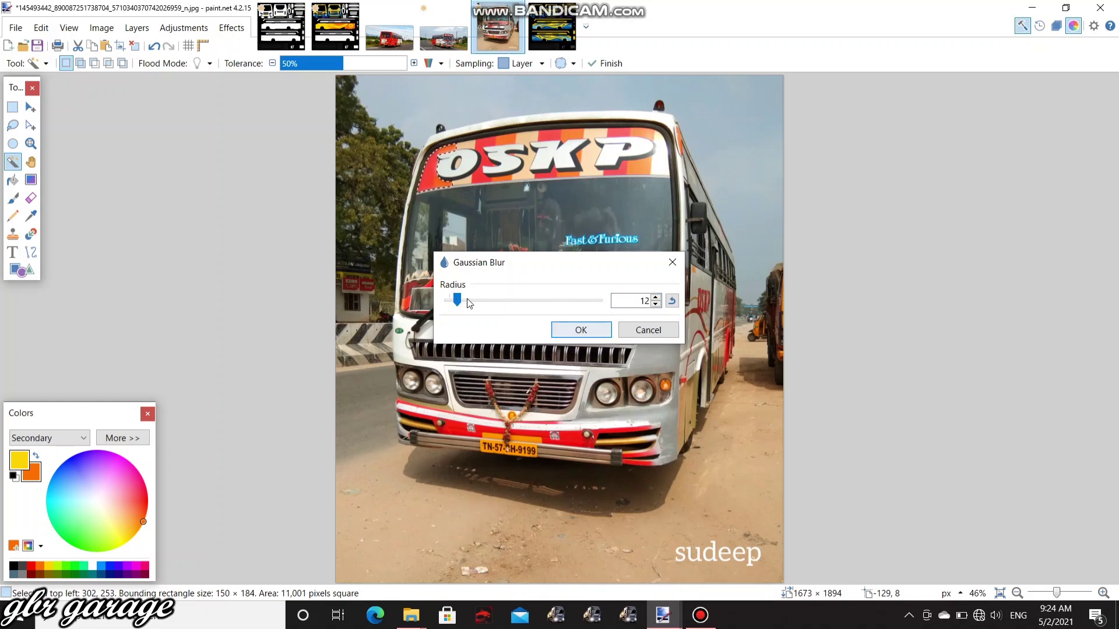
left_click(644, 330)
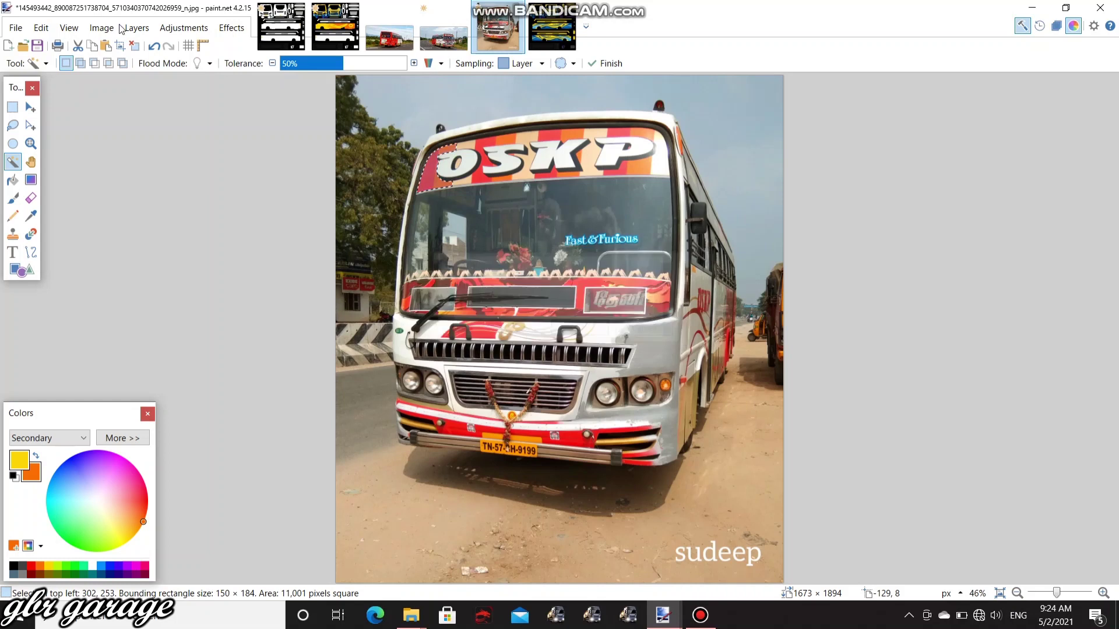
Deselect the red area and examine the blur and distort effects and the colour adjustments available for the bus photo.
left_click(230, 27)
mouse_move(249, 69)
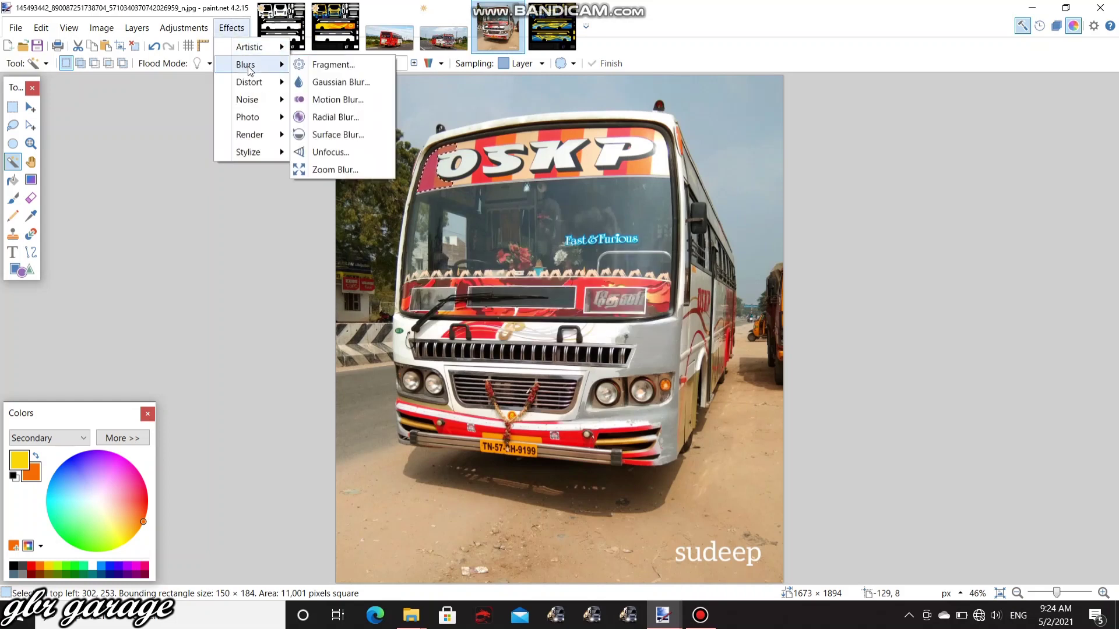
mouse_move(272, 54)
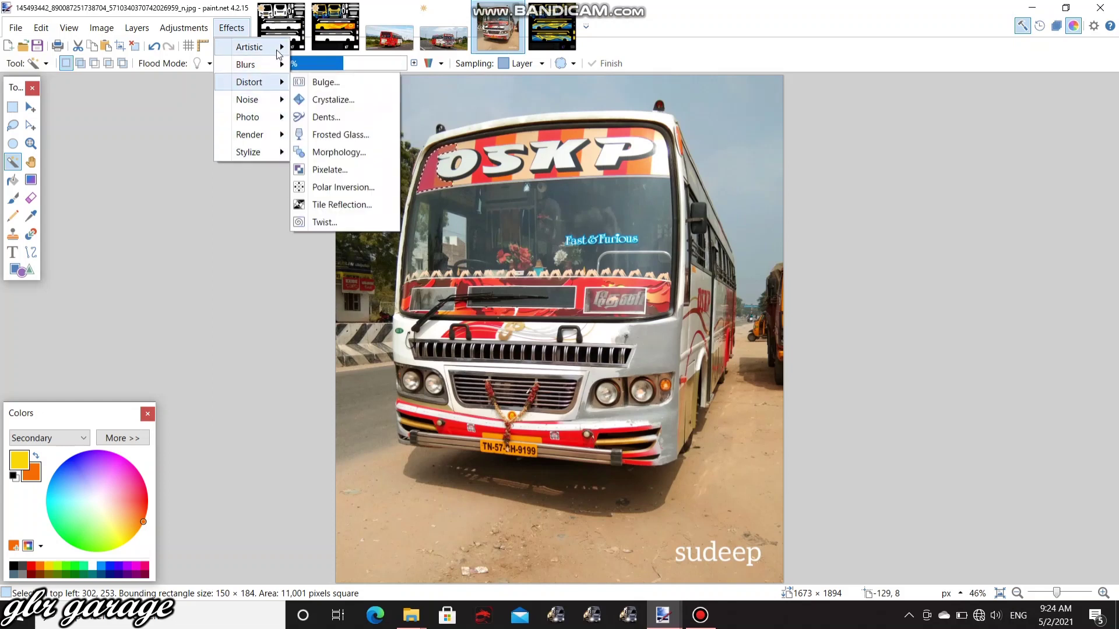
left_click(167, 167)
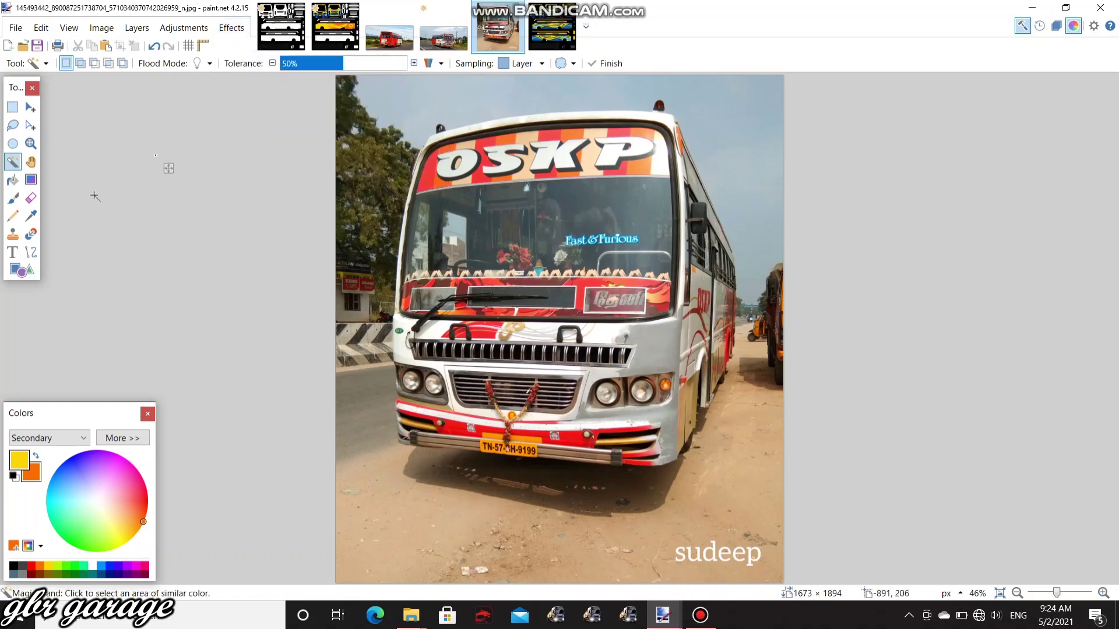
left_click(231, 28)
left_click(191, 29)
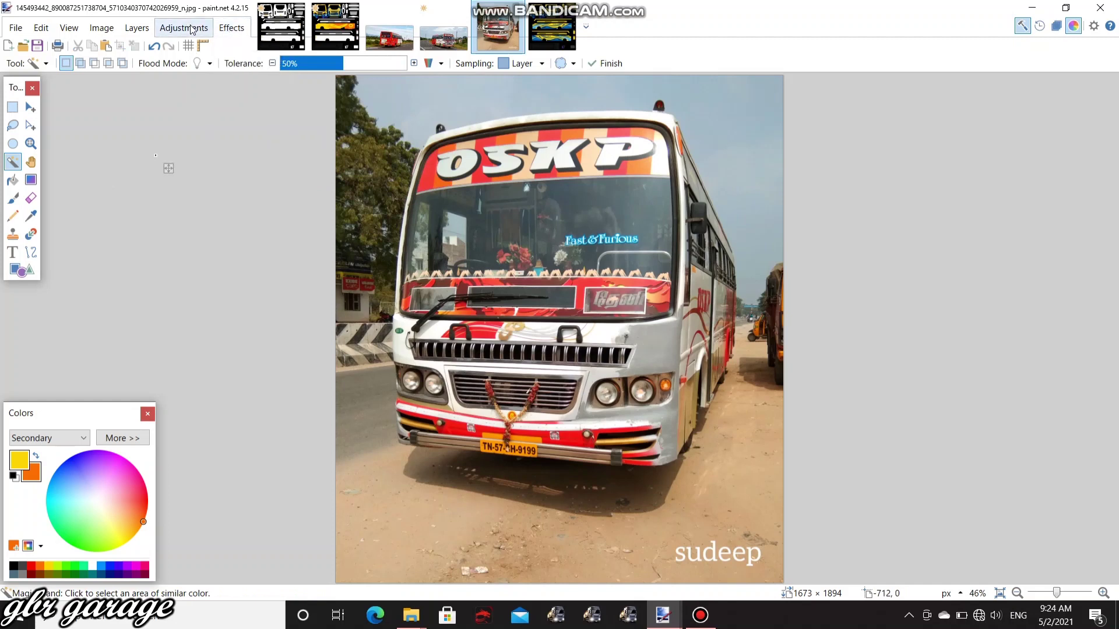
left_click(185, 27)
left_click(144, 32)
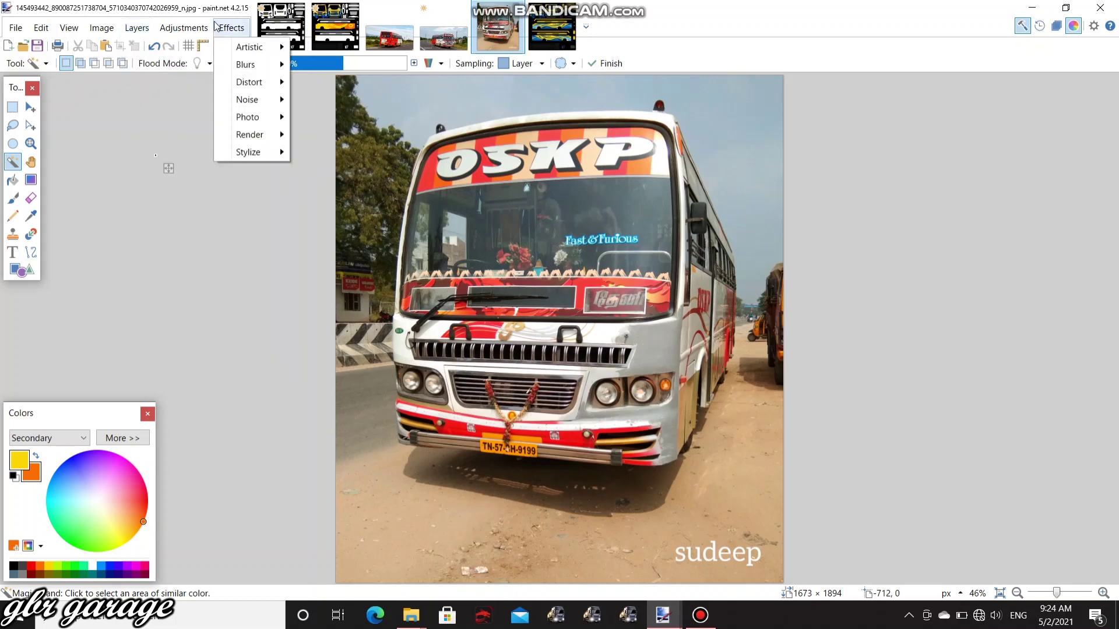
mouse_move(184, 31)
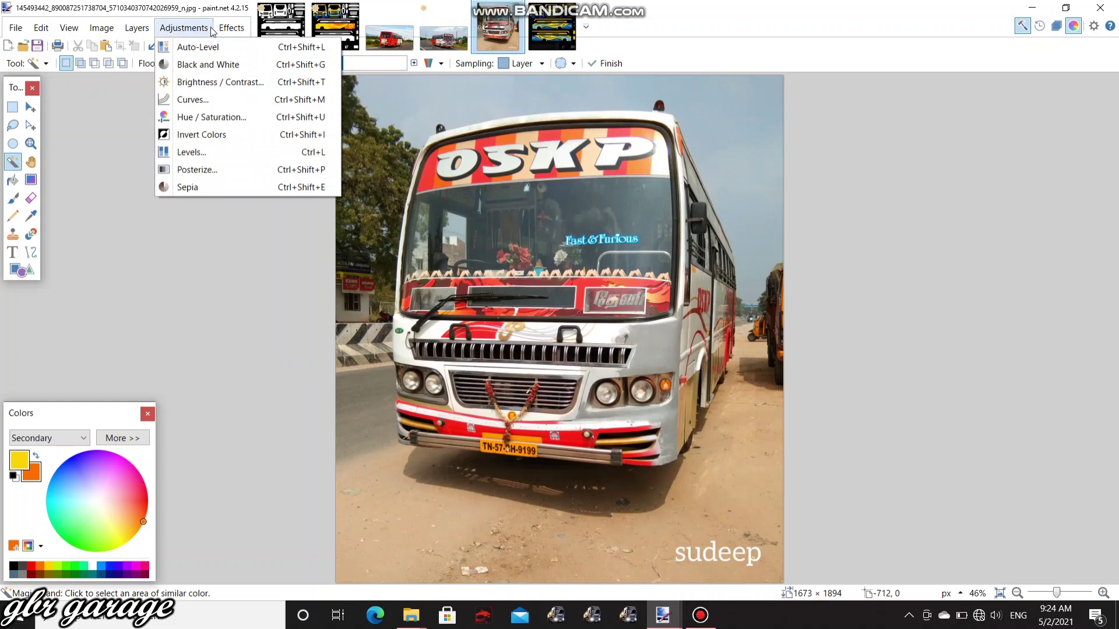
left_click(172, 245)
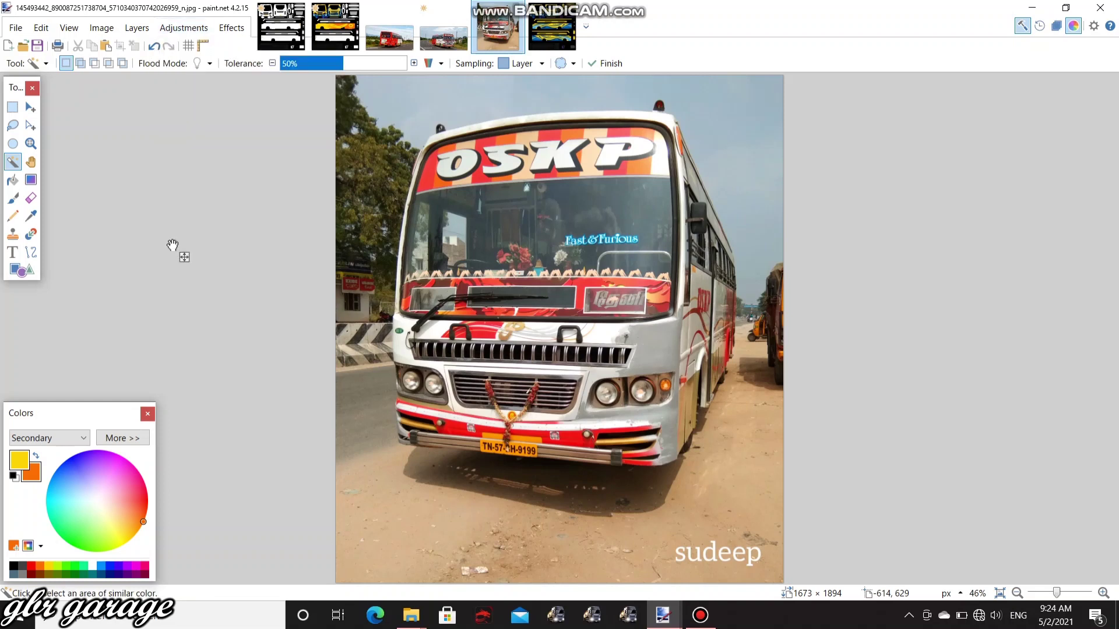